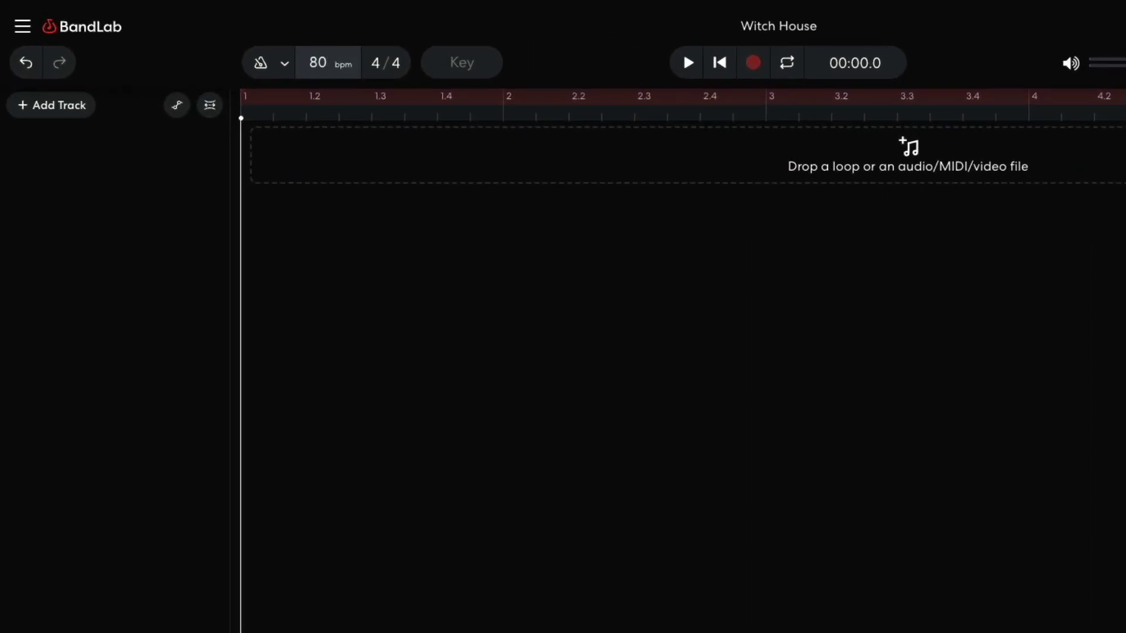
Set the project key to A minor.
left_click(444, 61)
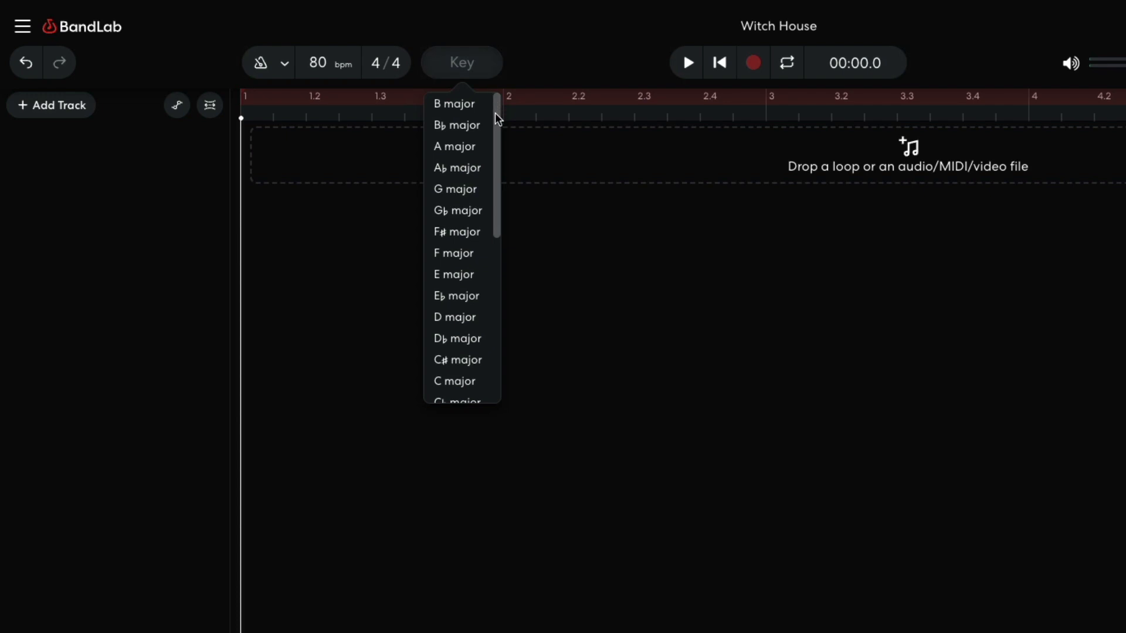
left_click_drag(498, 119, 476, 253)
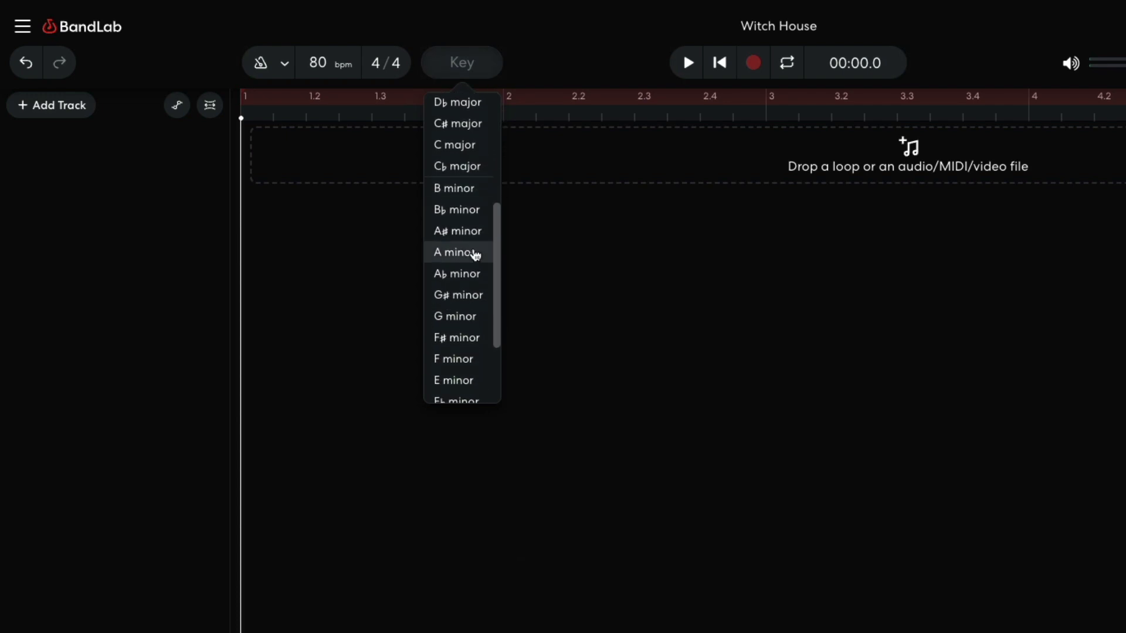
left_click(477, 252)
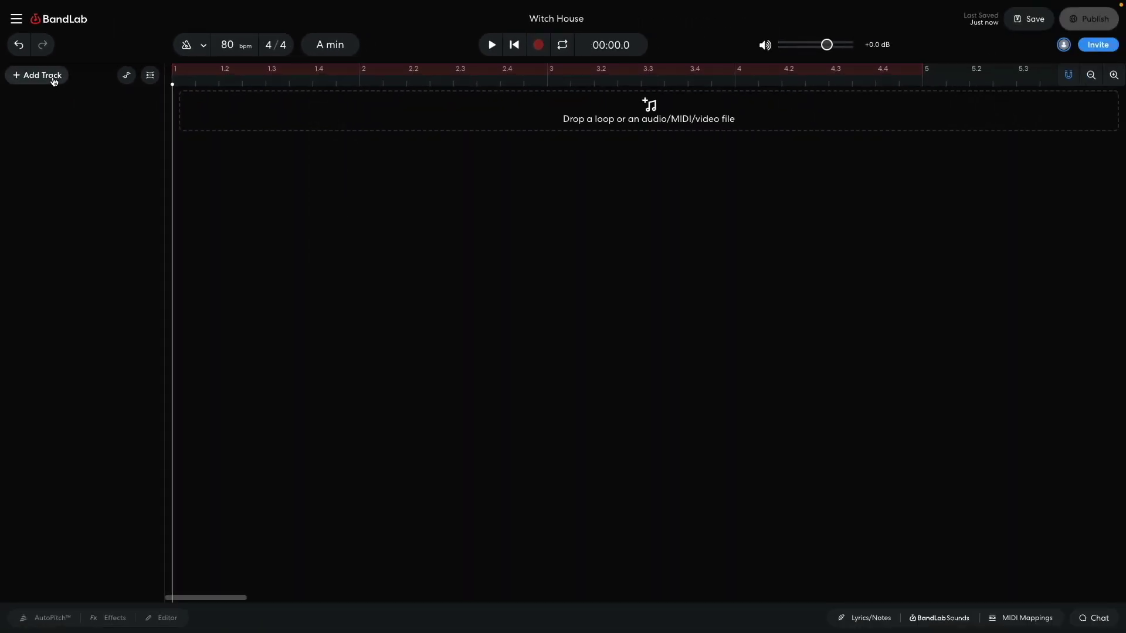
Add a virtual instrument track using the Drum Pads Sinister Trap kit.
left_click(54, 81)
left_click(63, 179)
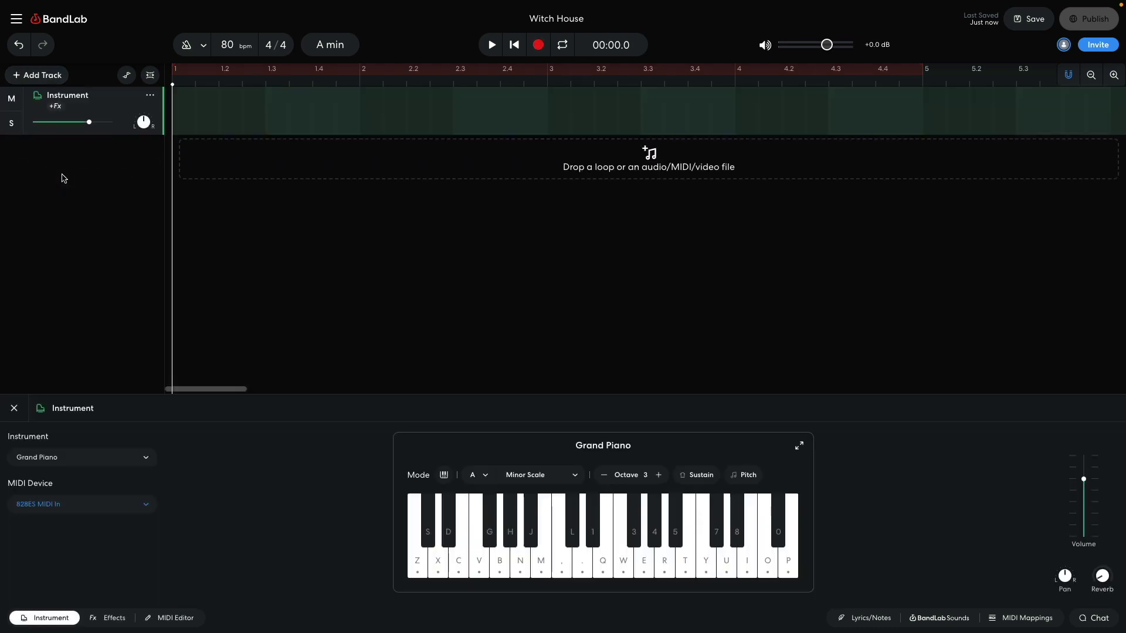
left_click(68, 458)
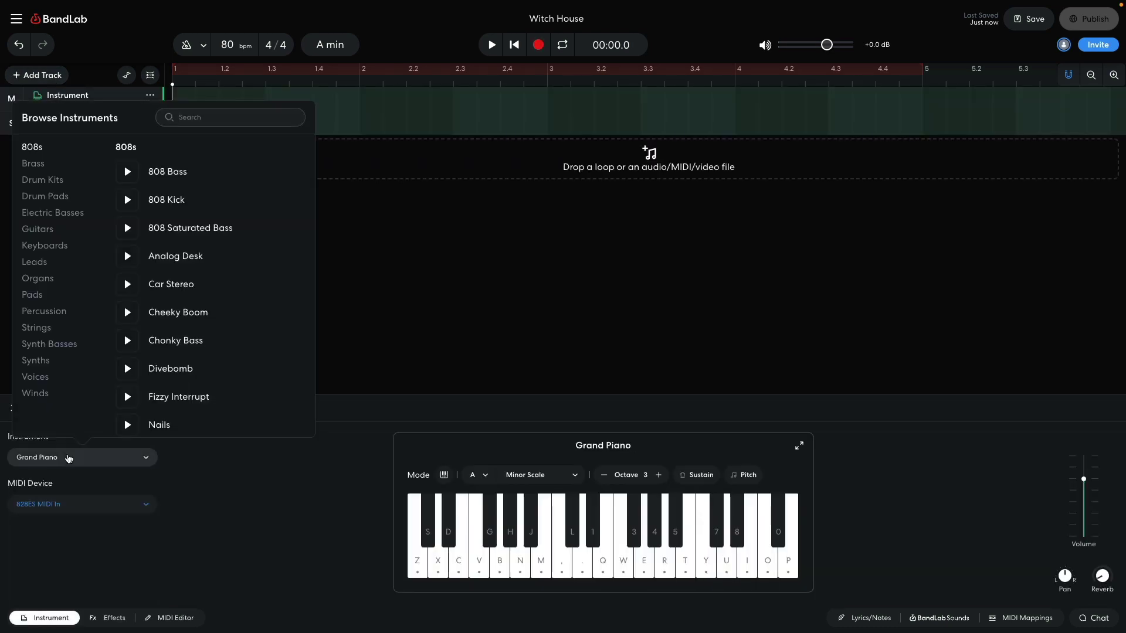
left_click(51, 197)
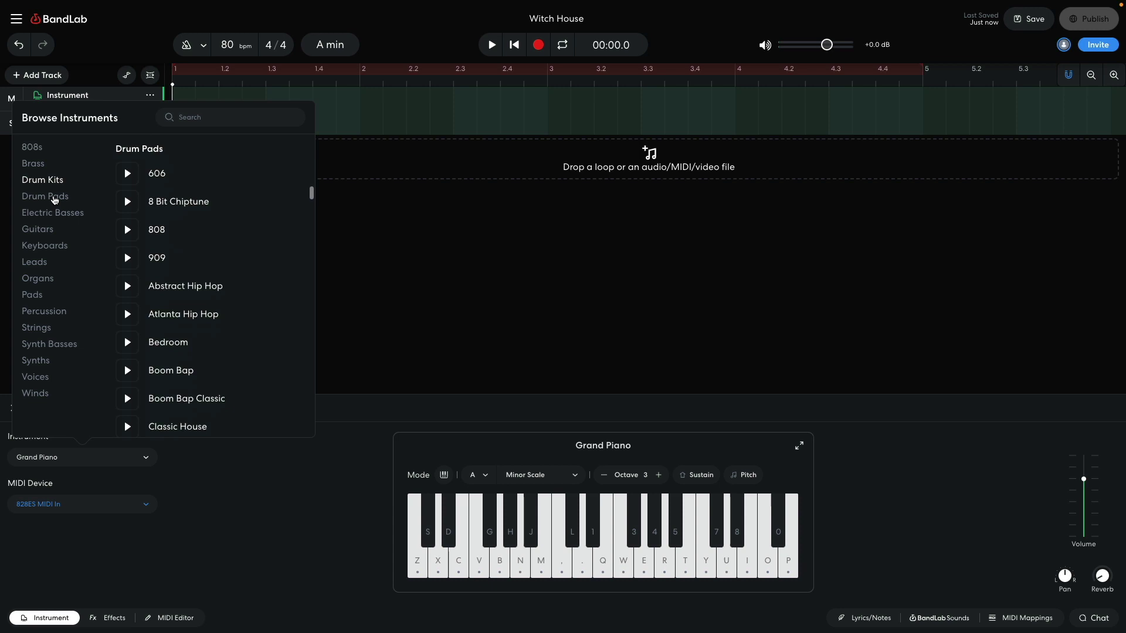
scroll(200, 258, "down", 13)
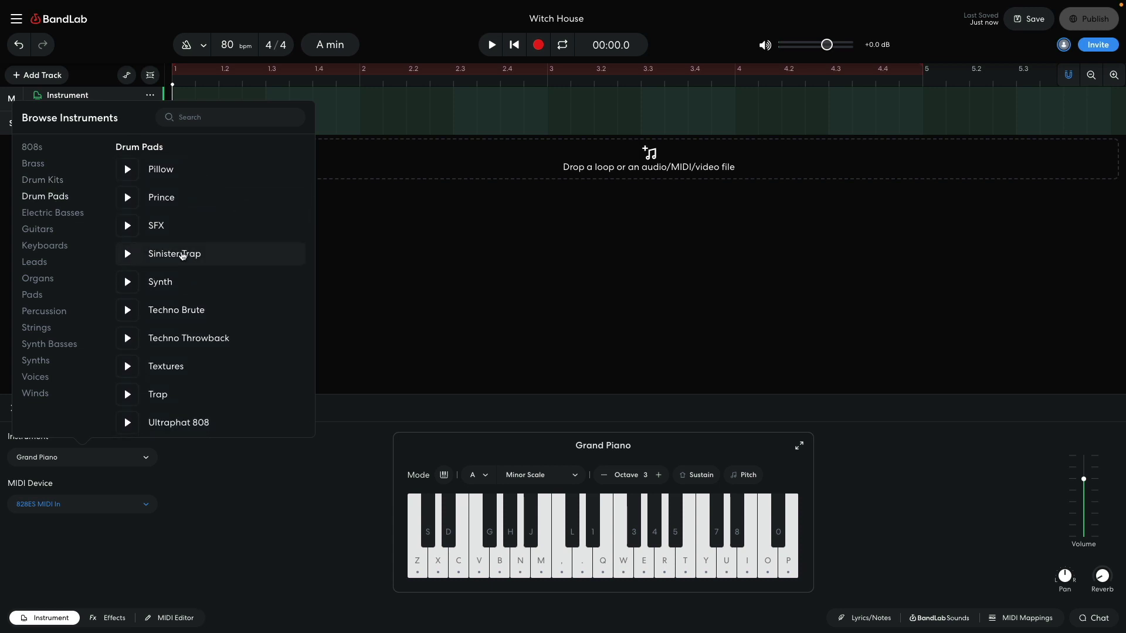
left_click(182, 255)
left_click(341, 239)
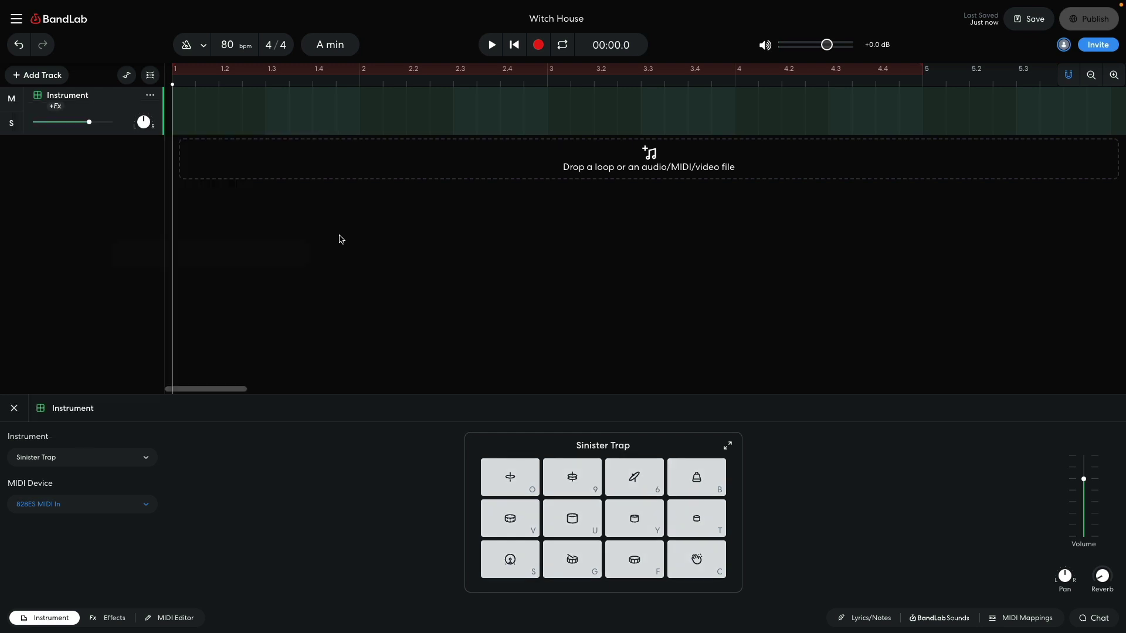
In the MIDI Editor, enter a hi-hat row with kick and snare, extend it across four bars, then close the editor.
left_click(168, 617)
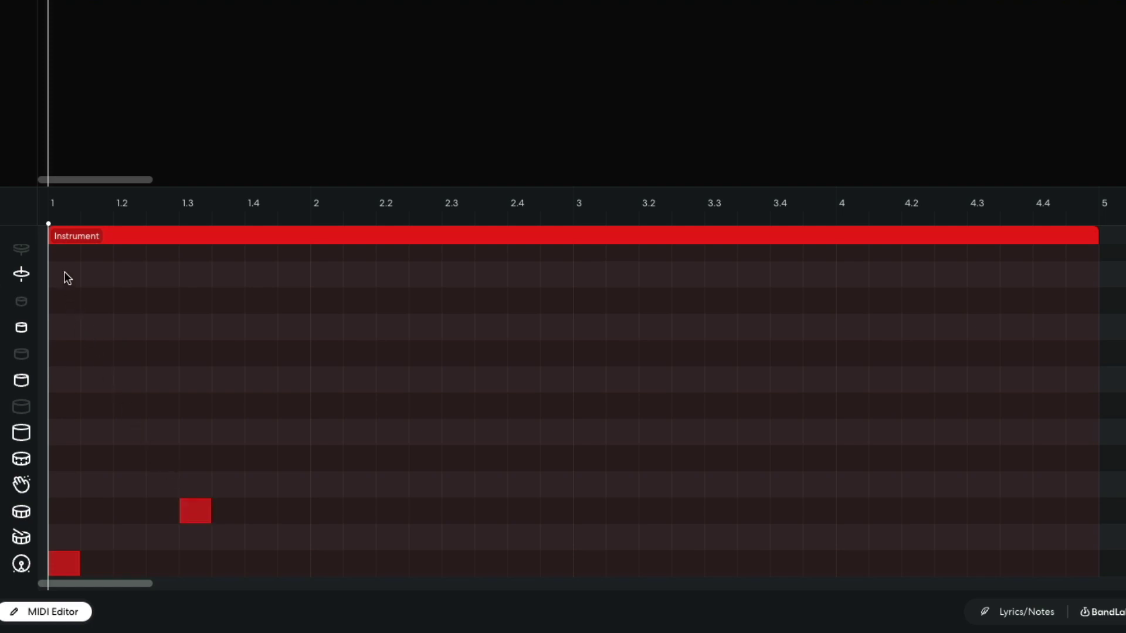
left_click(96, 274)
left_click(133, 275)
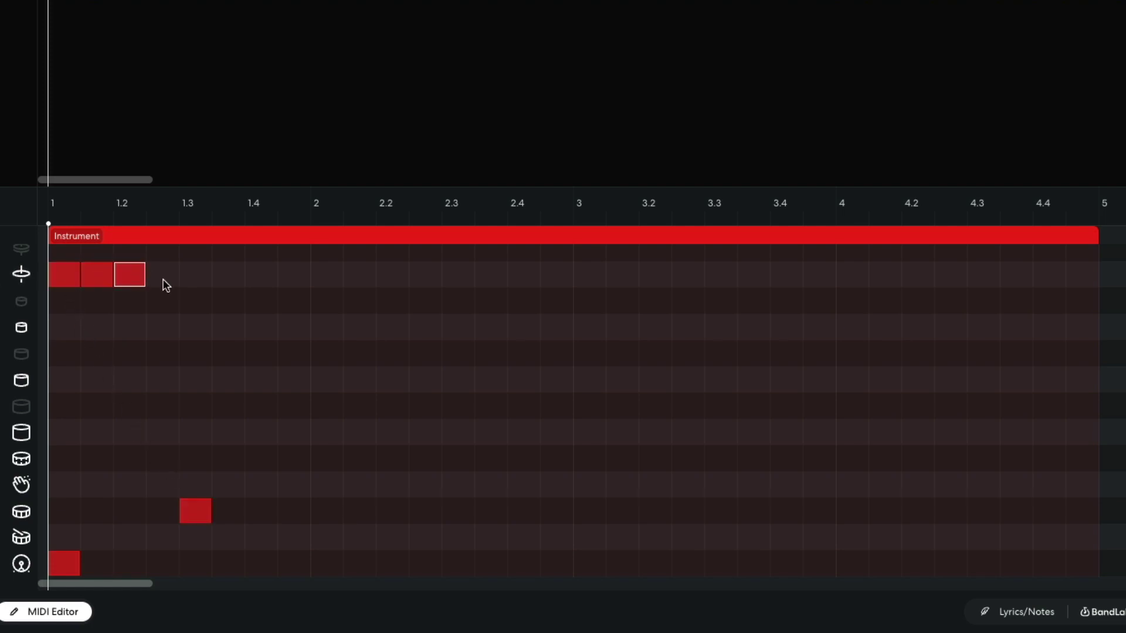
left_click(164, 277)
left_click(197, 278)
left_click(230, 277)
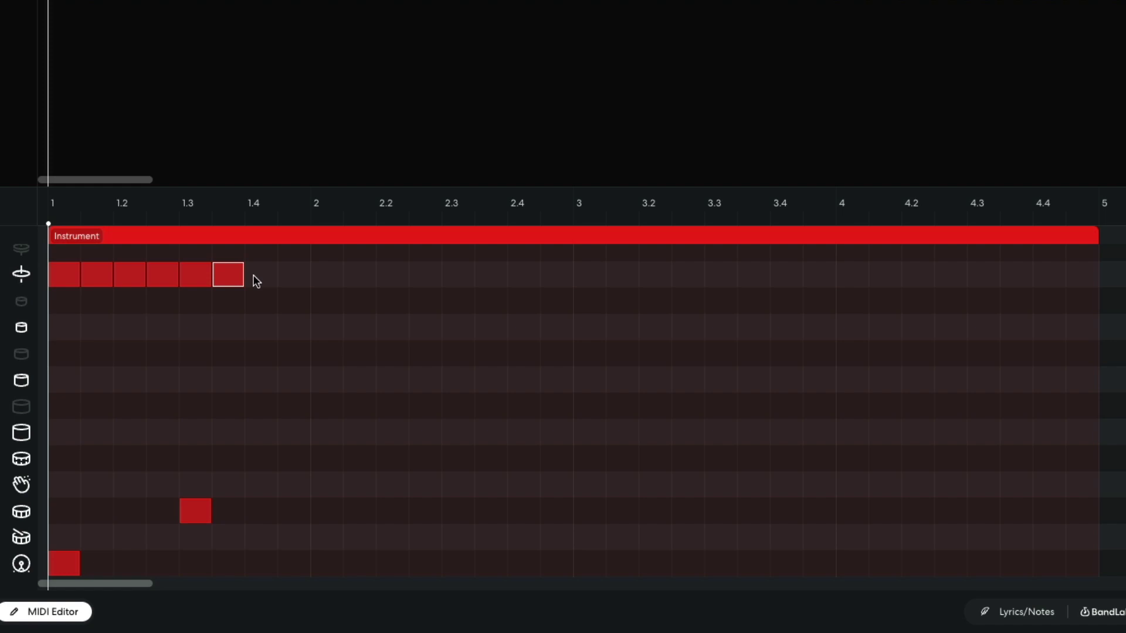
left_click(264, 277)
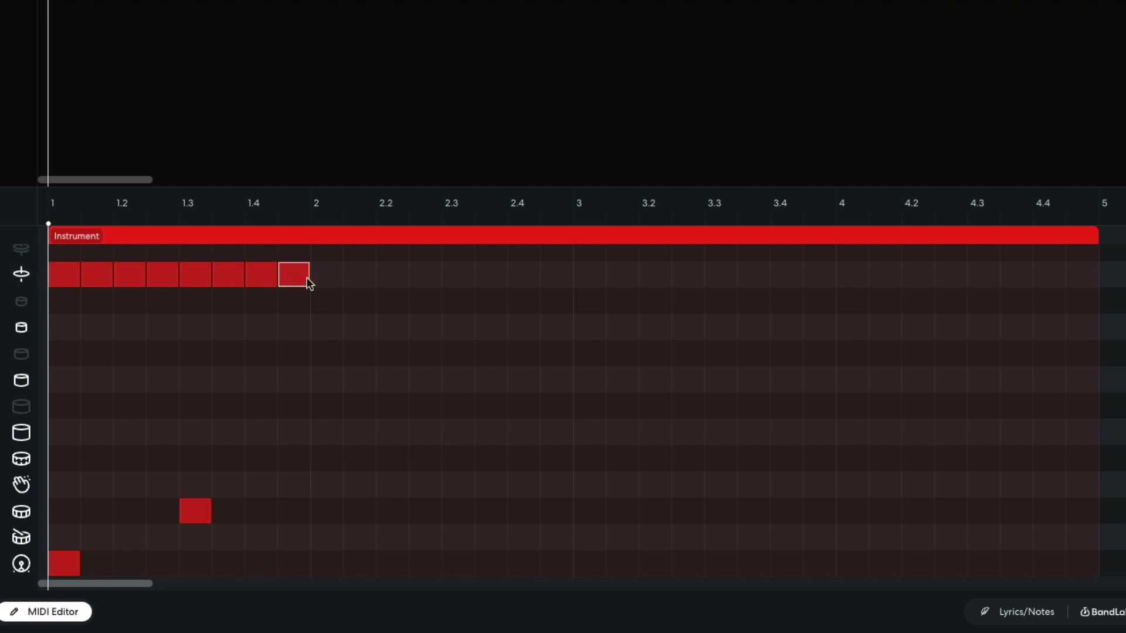
left_click_drag(367, 264, 847, 578)
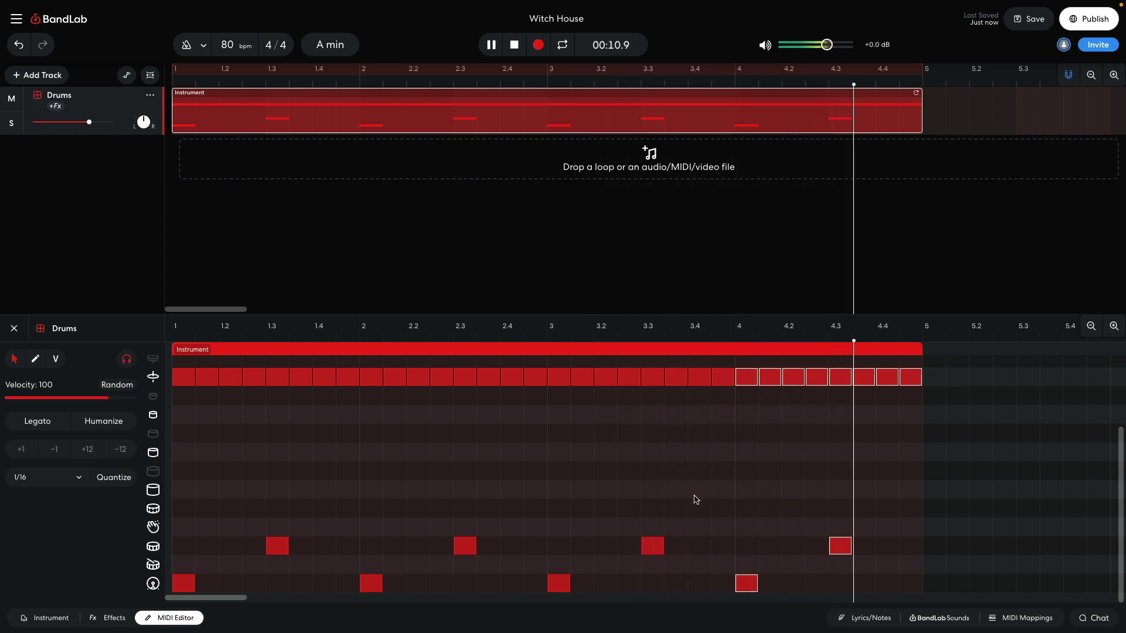
key("e")
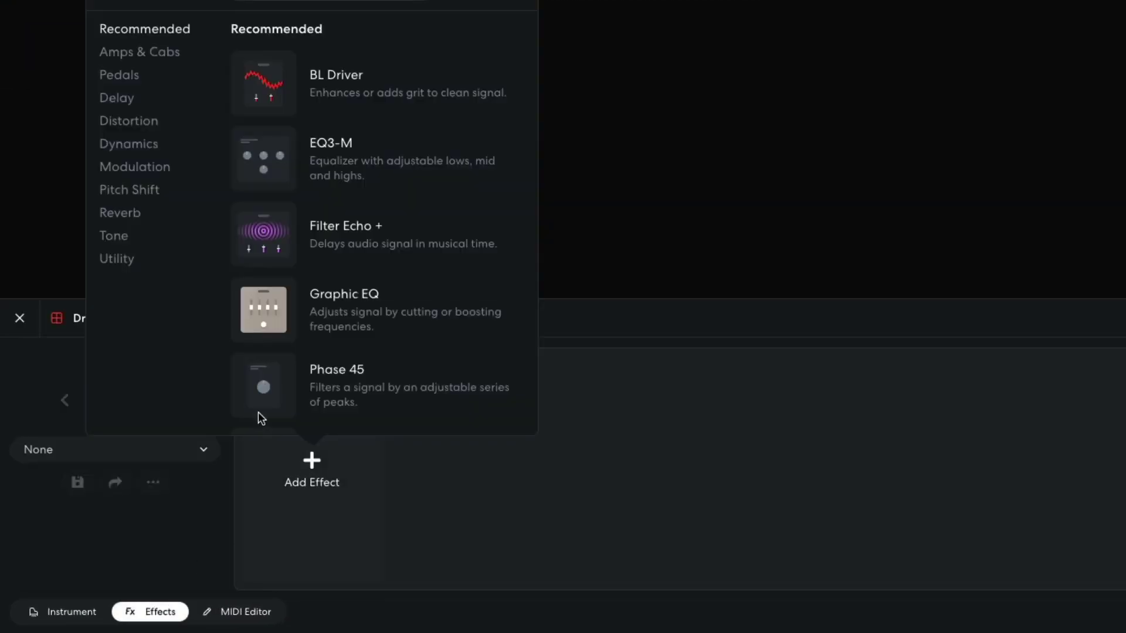
Add a Studio Reverb to the Drums with Mix lowered to 40 %, and play the beat.
left_click(131, 214)
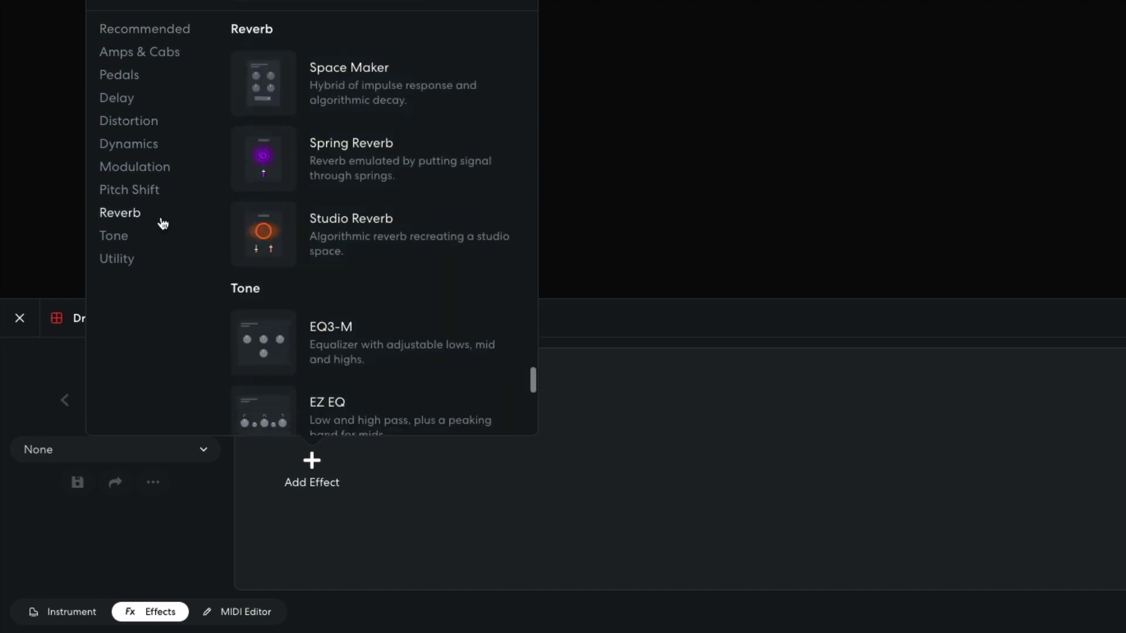
left_click(269, 241)
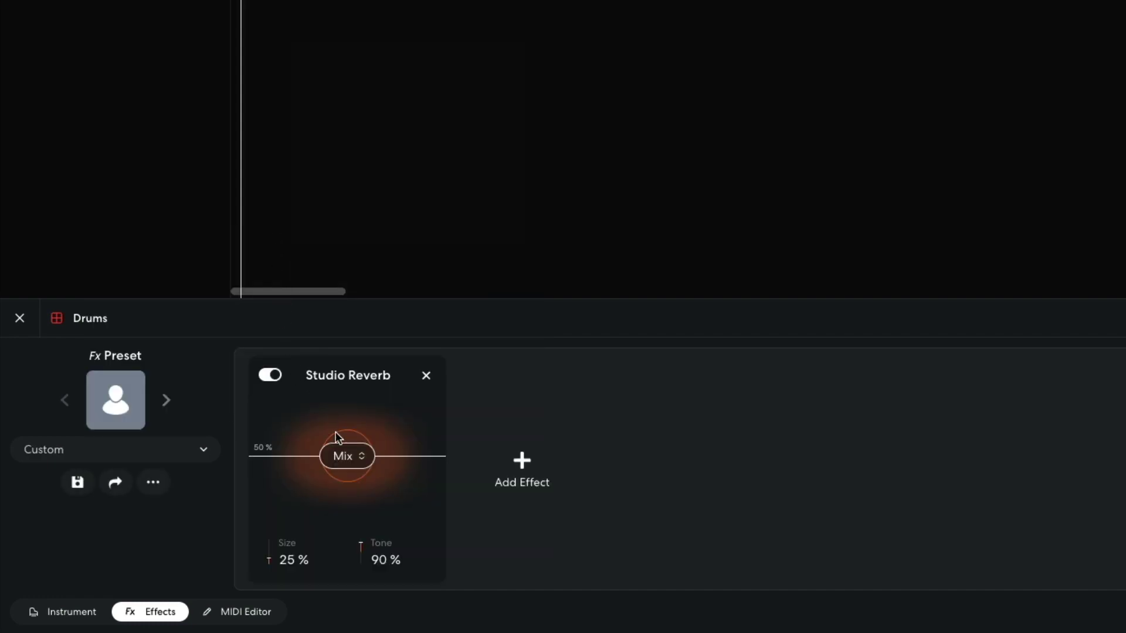
left_click_drag(343, 455, 341, 484)
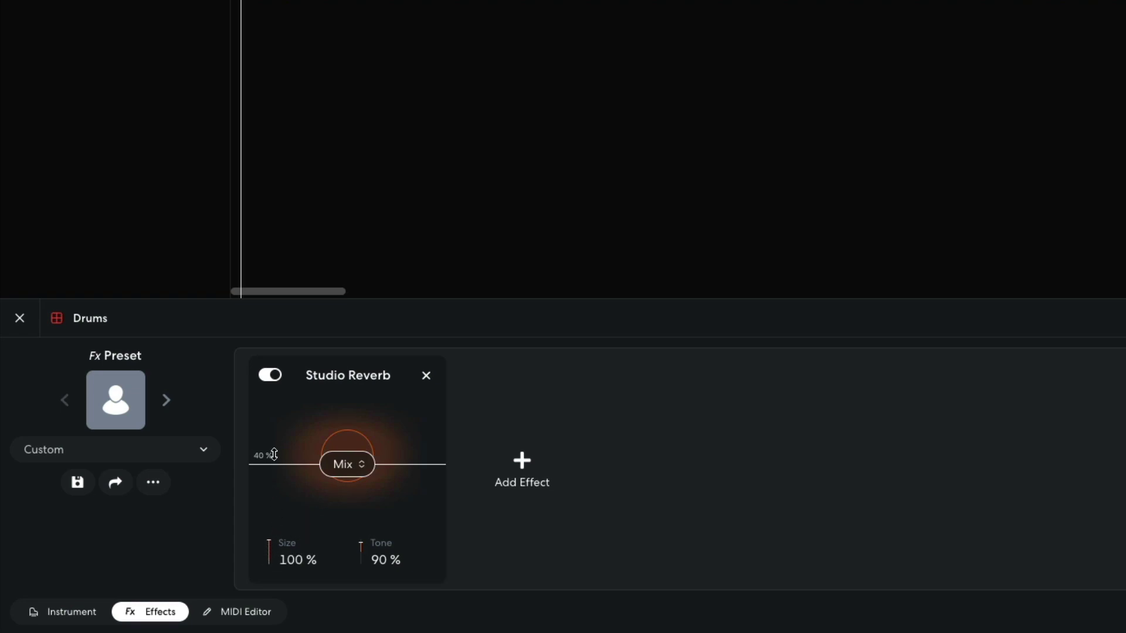
key("space")
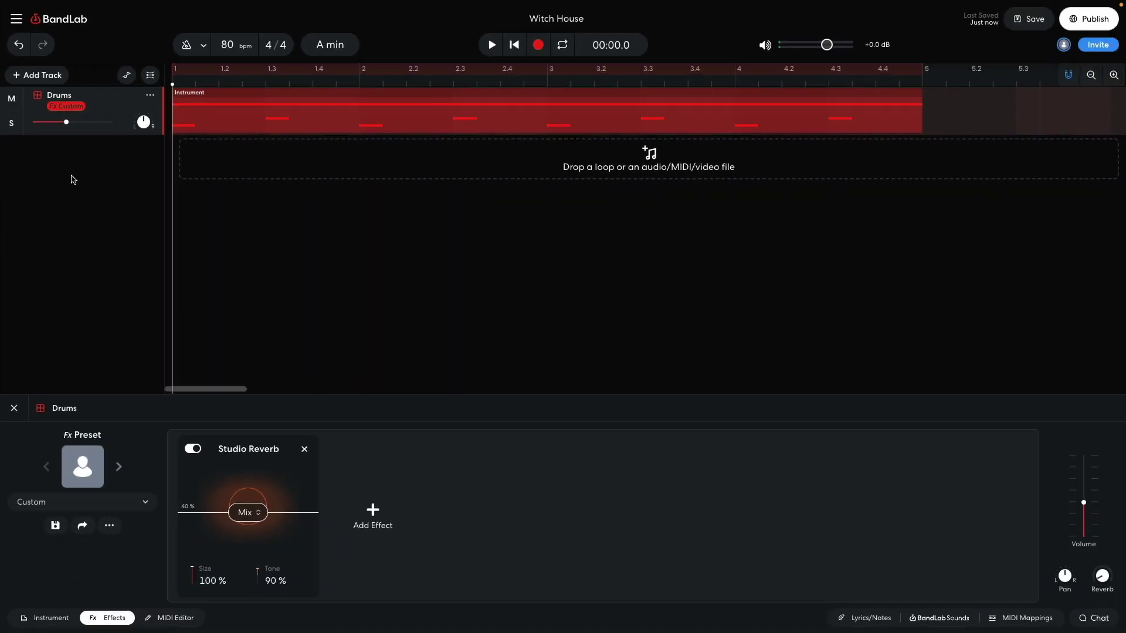
Add a new virtual instrument track using the Synth Basses Smooth Reese sound.
key("Escape")
left_click(44, 80)
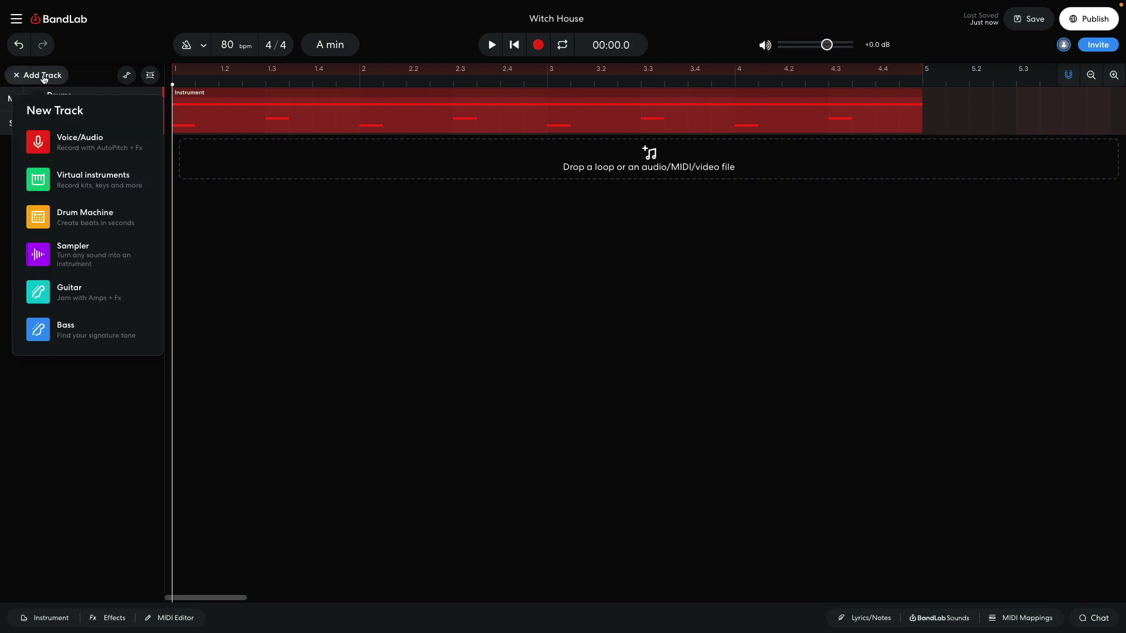
left_click(63, 180)
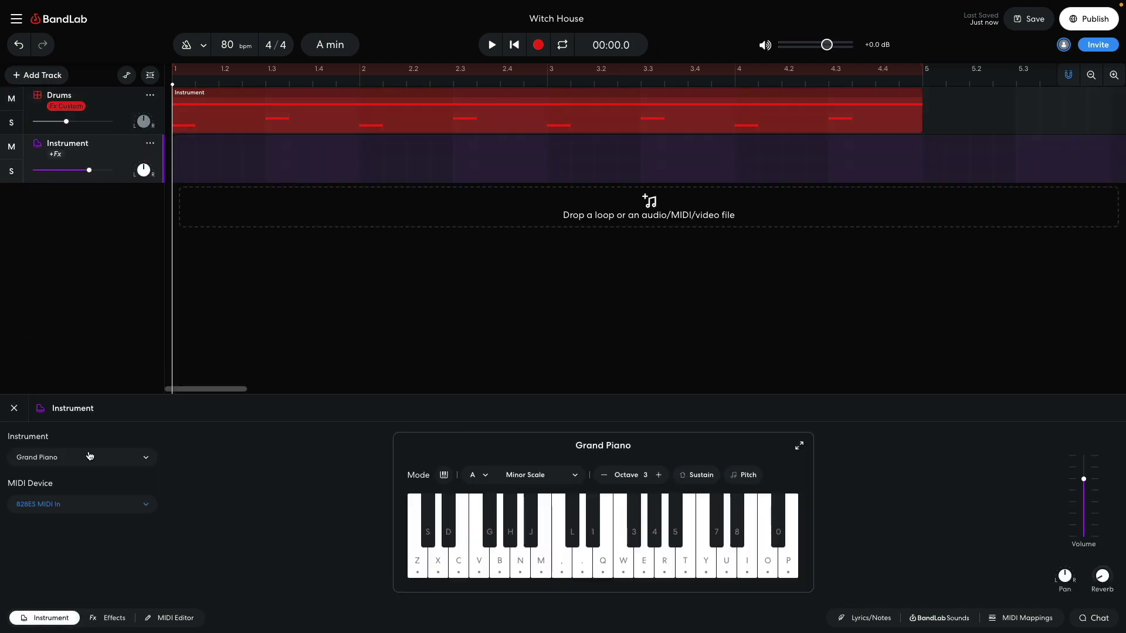
left_click(89, 457)
left_click(70, 345)
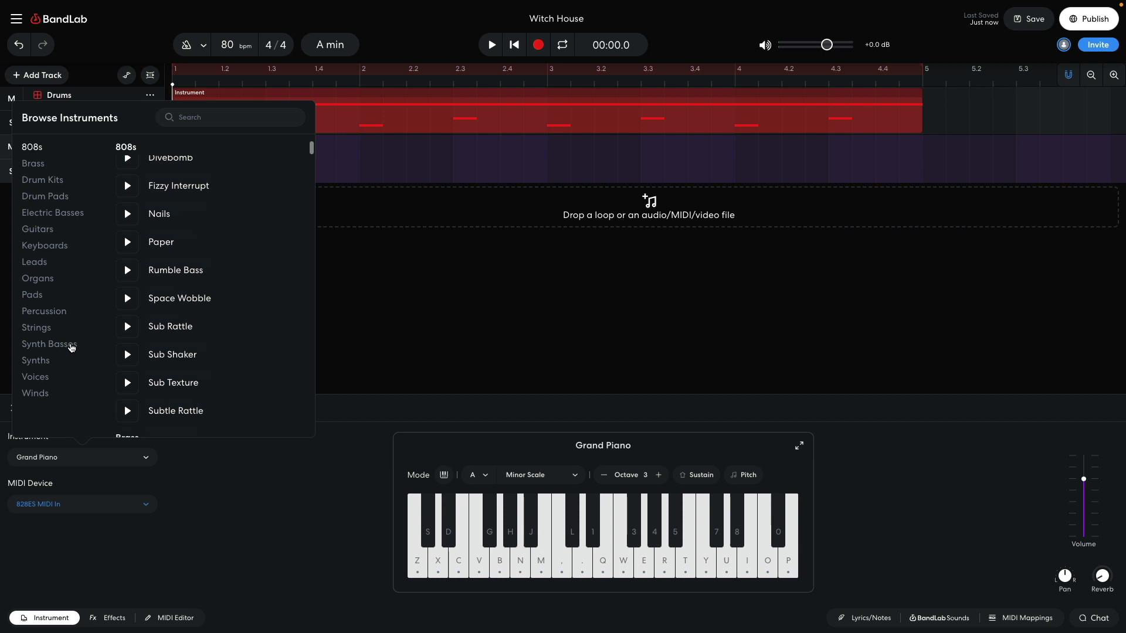
scroll(221, 328, "down", 10)
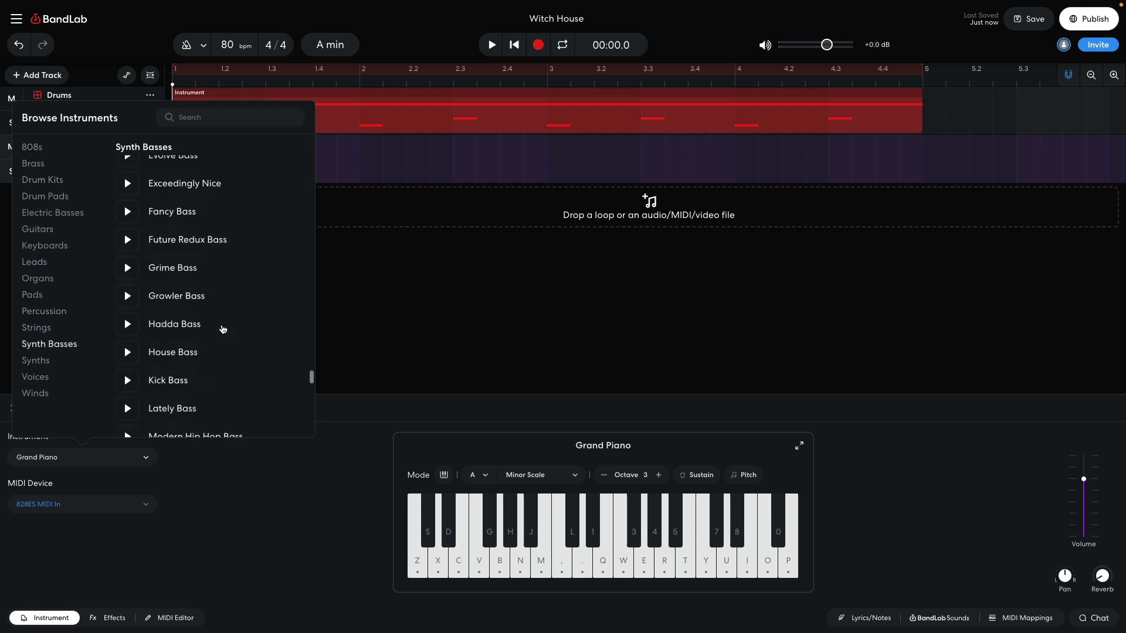
scroll(223, 329, "down", 5)
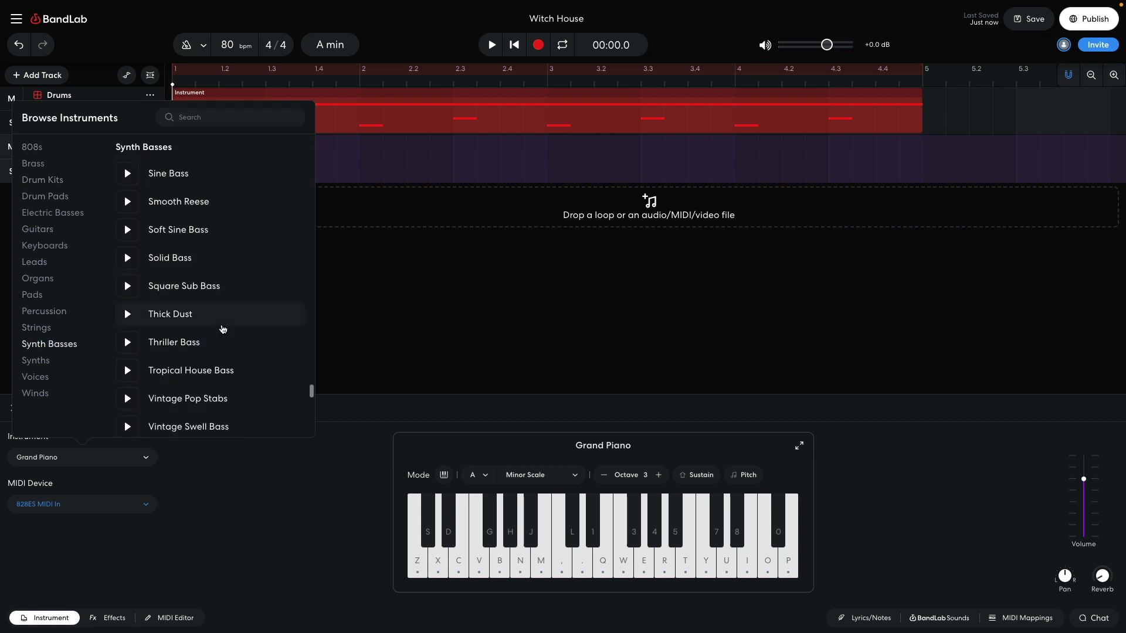
left_click(206, 203)
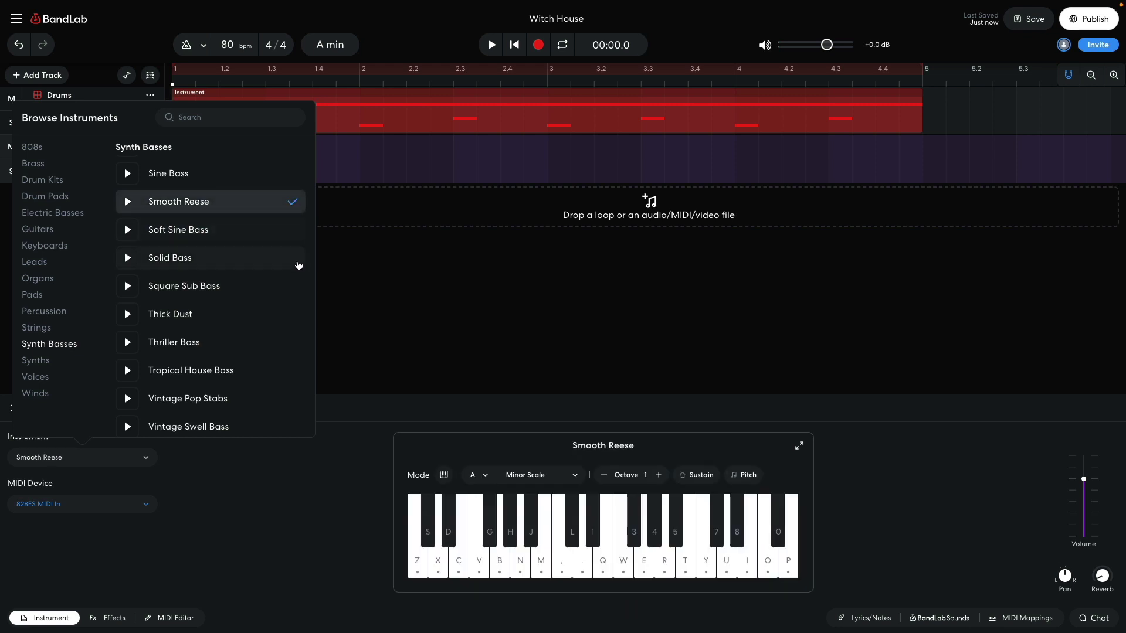
left_click(387, 301)
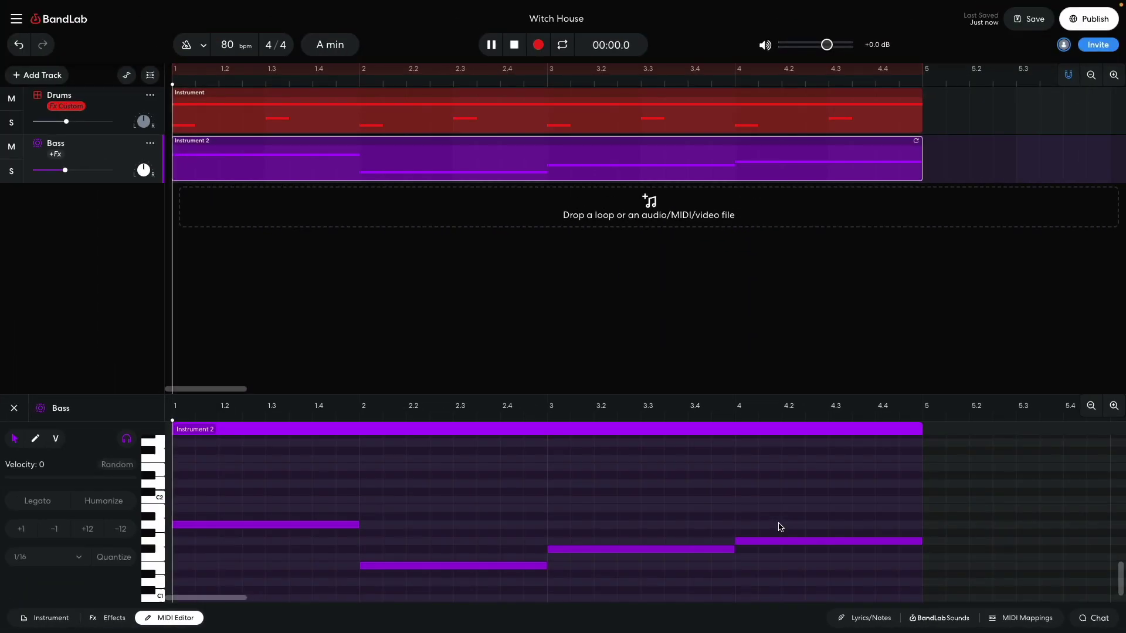
Play the Drums and Bass together to check the four-bar bassline.
key("space")
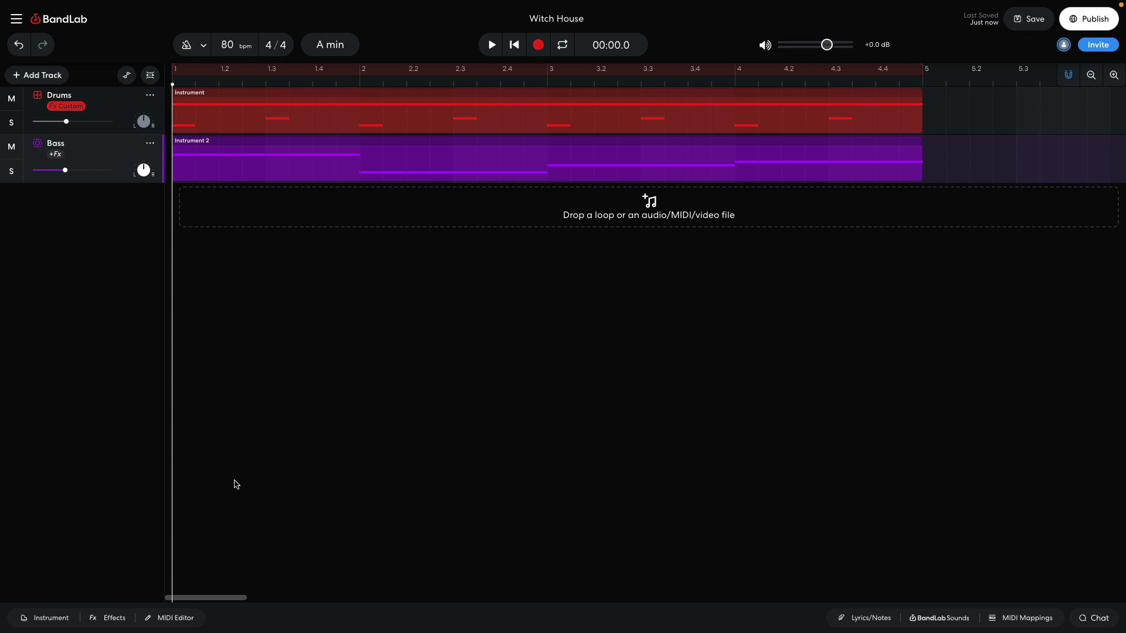
Add a BL Driver distortion to the Bass with Drive lowered to 0.7, then play it.
left_click(109, 618)
left_click(306, 472)
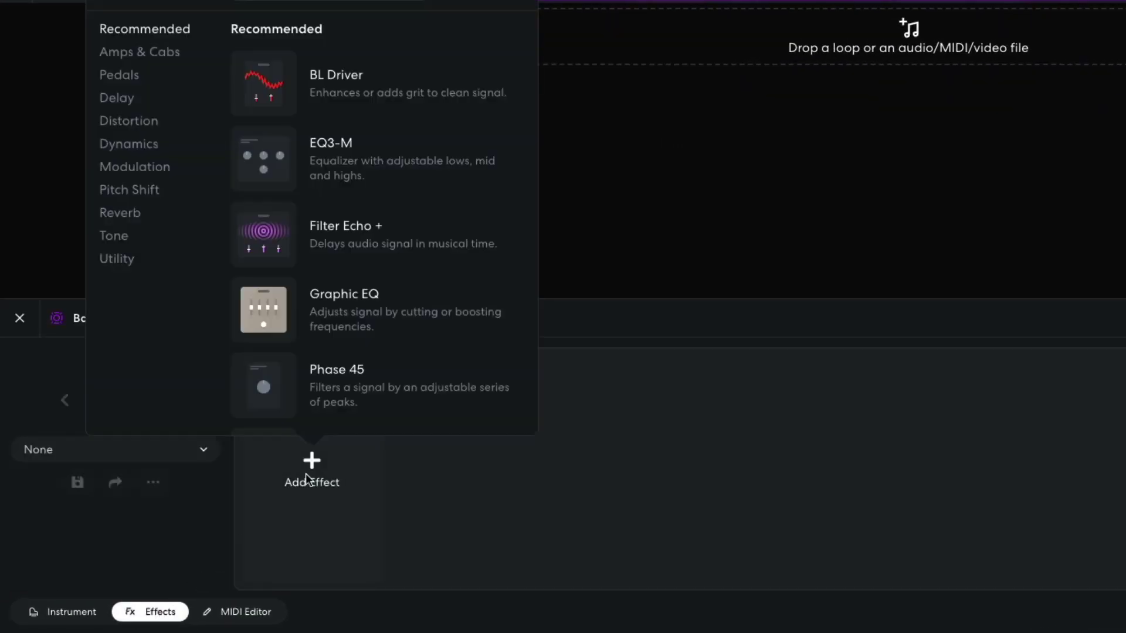
left_click(129, 121)
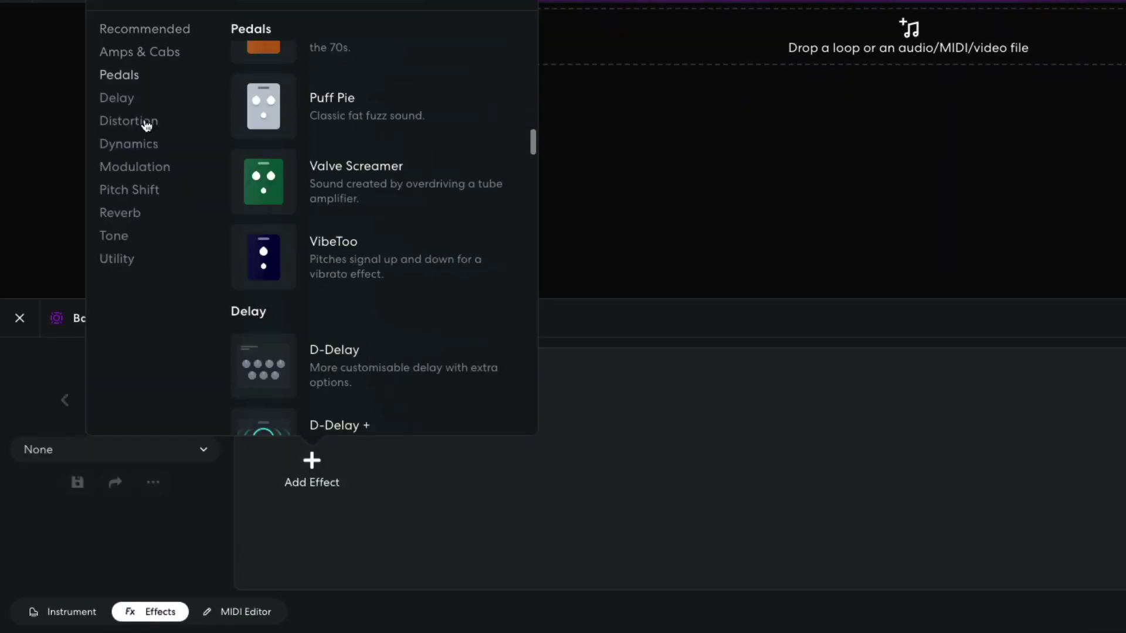
left_click(273, 158)
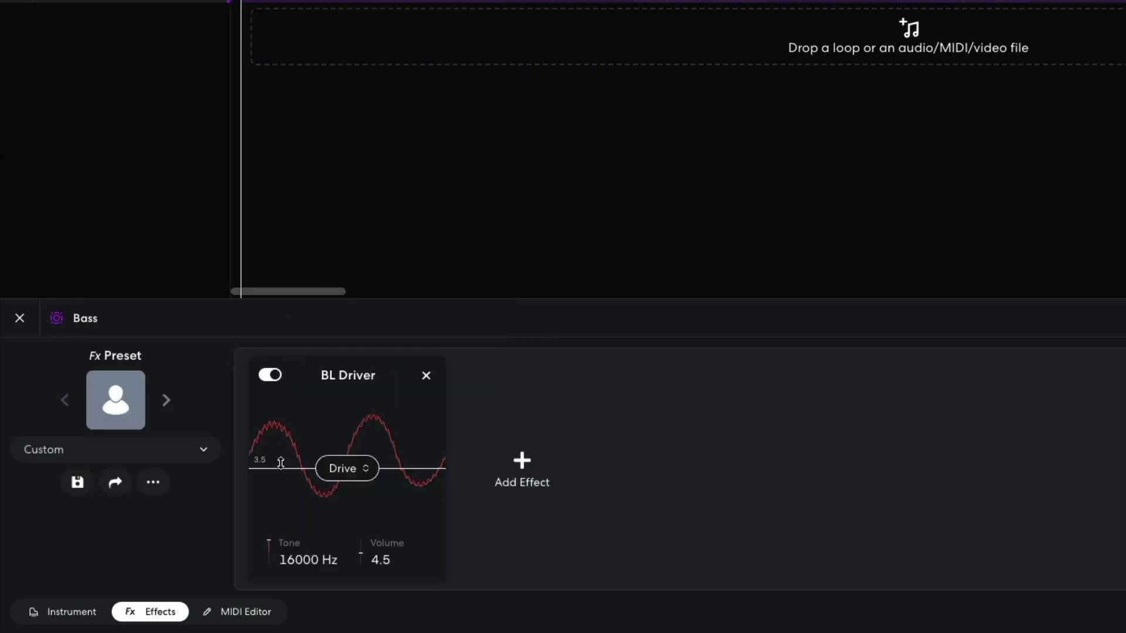
left_click_drag(339, 465, 334, 494)
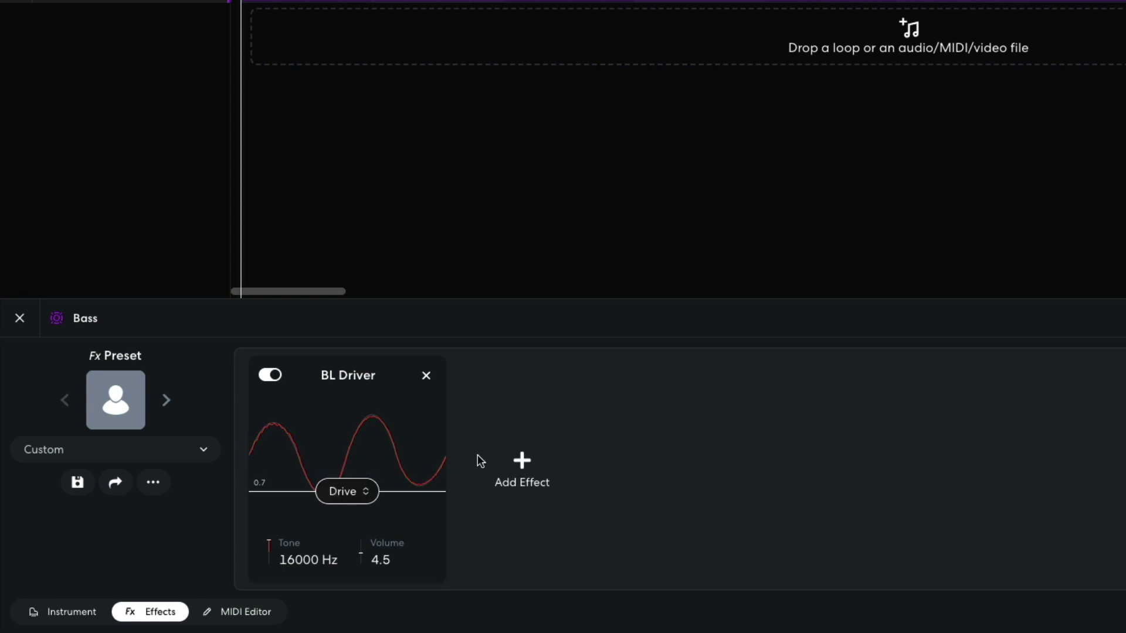
key("space")
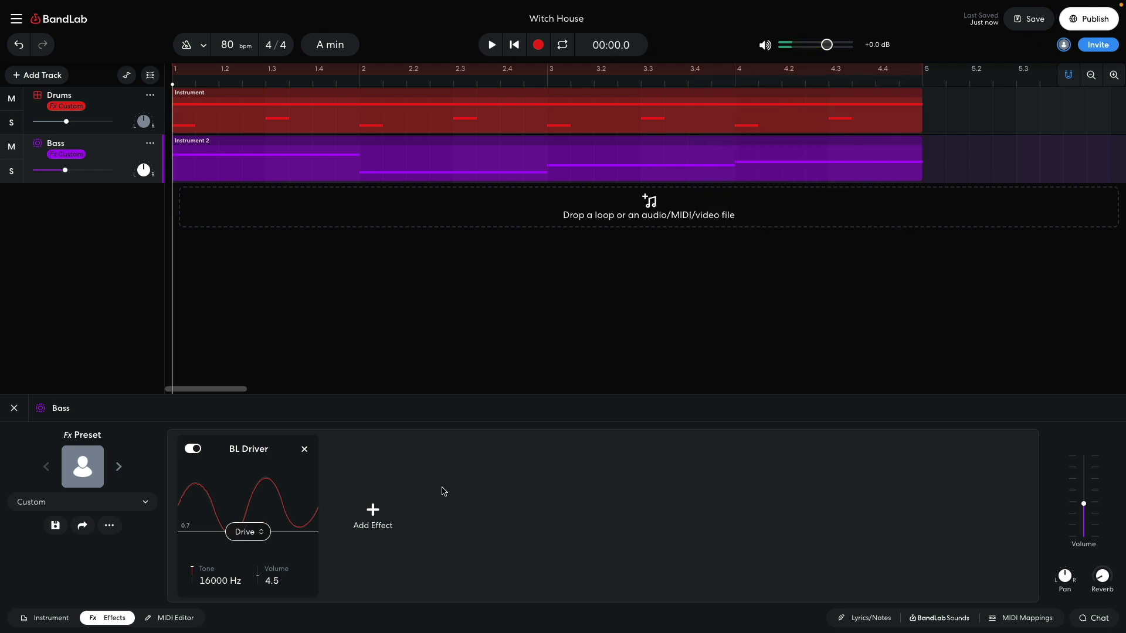
Add a lowpass Multi Filter around 200 Hz after the BL Driver and play to check.
left_click(385, 513)
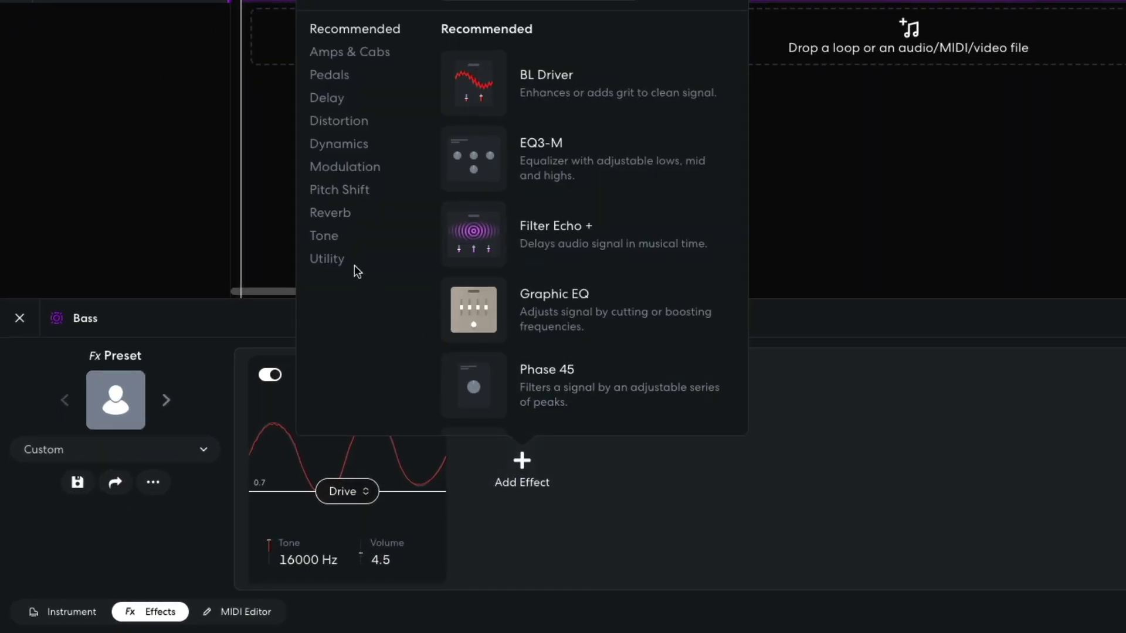
left_click(335, 243)
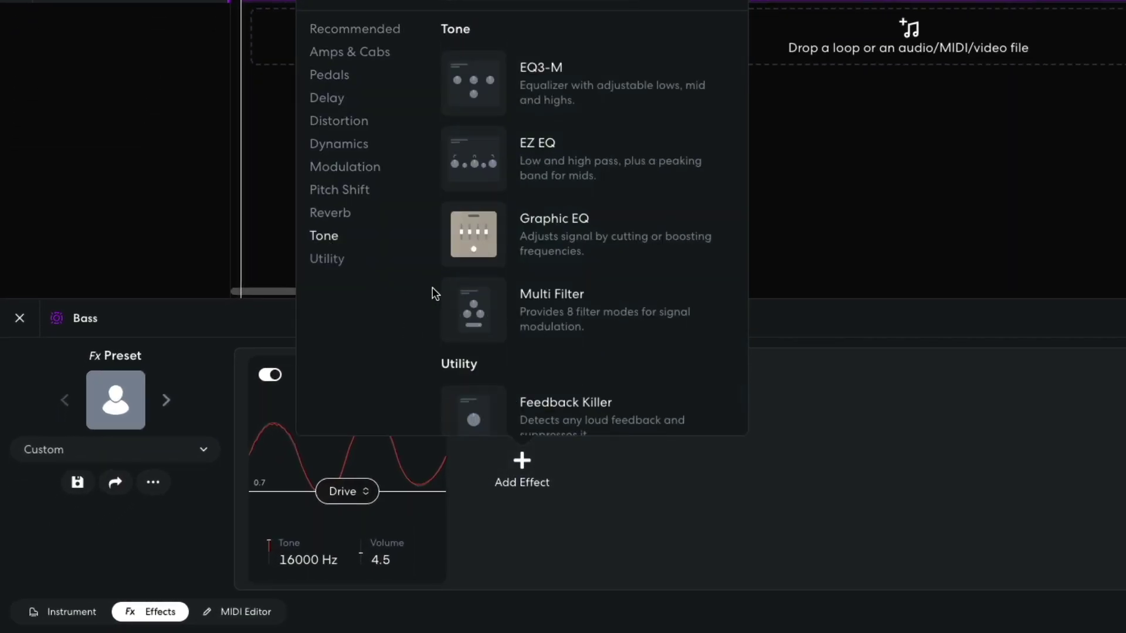
left_click(470, 303)
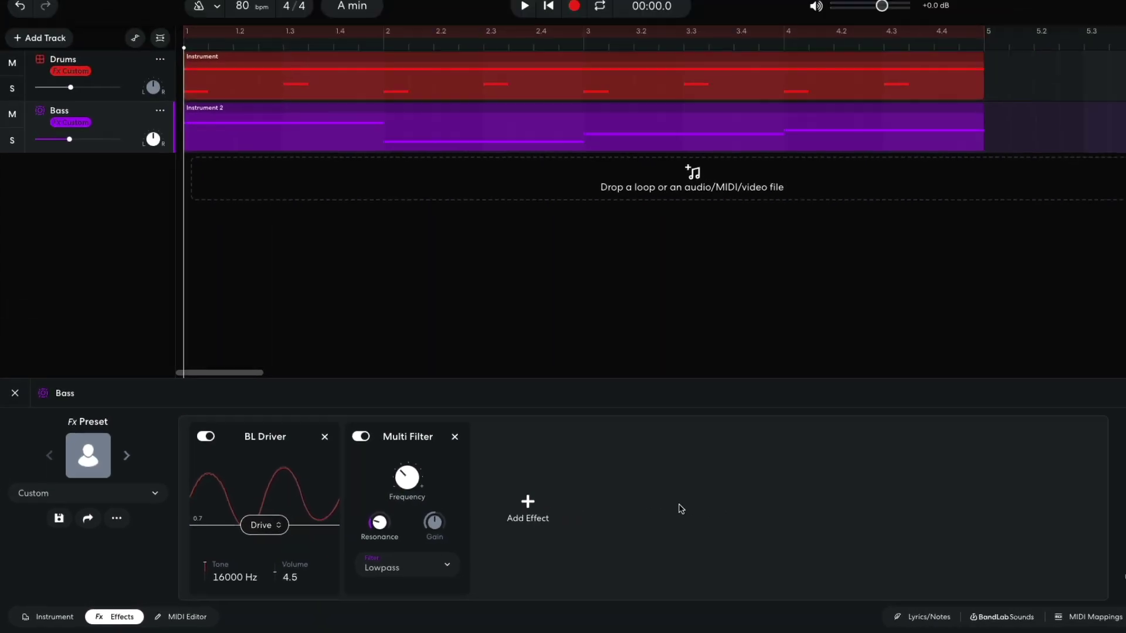
key("space")
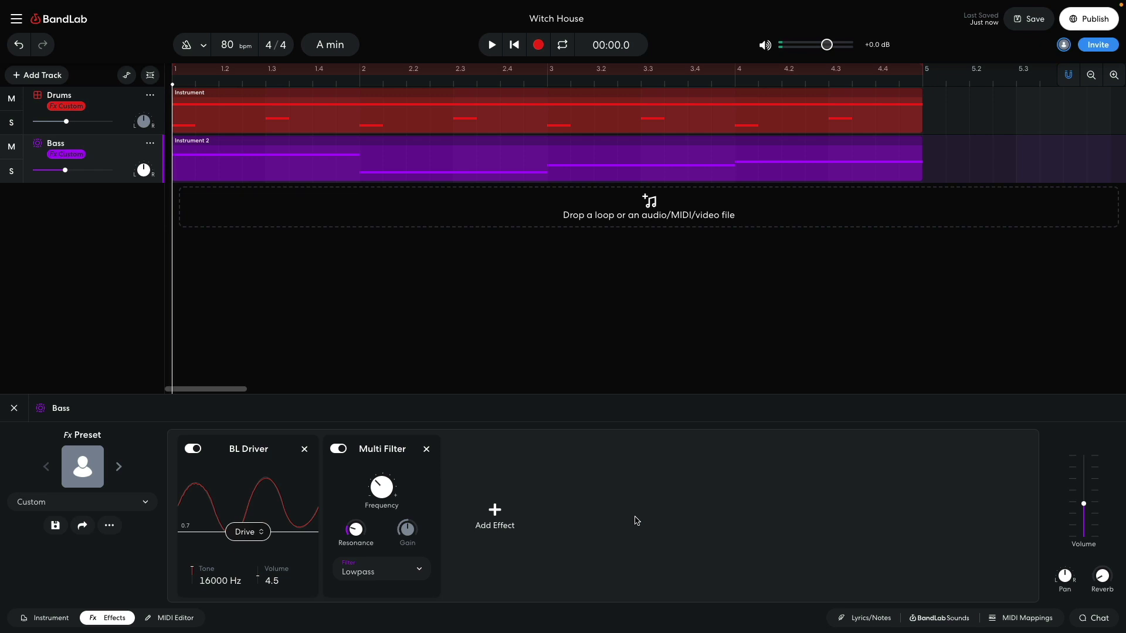
Add a new instrument track using the Leads Dubstep Lead sound.
key("e")
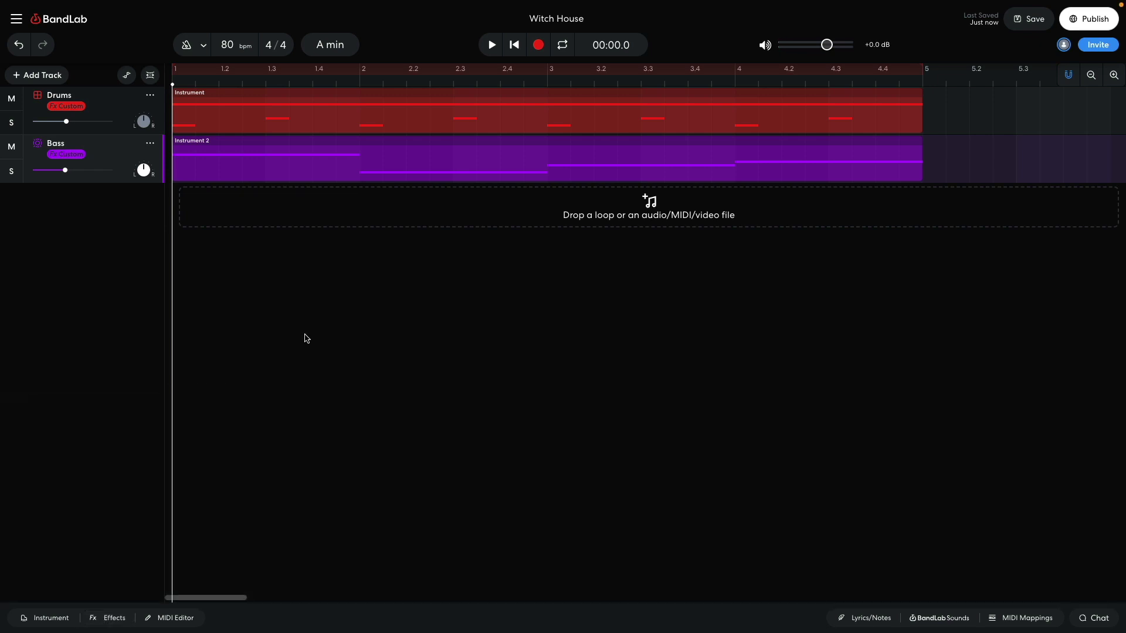
left_click(41, 77)
left_click(61, 171)
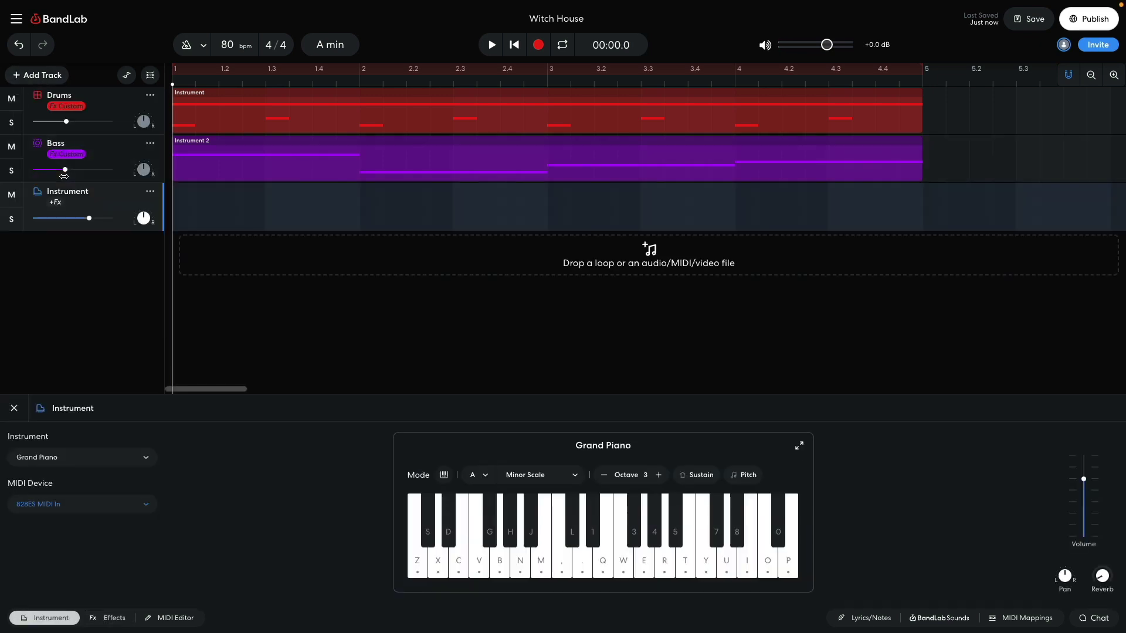
left_click(56, 460)
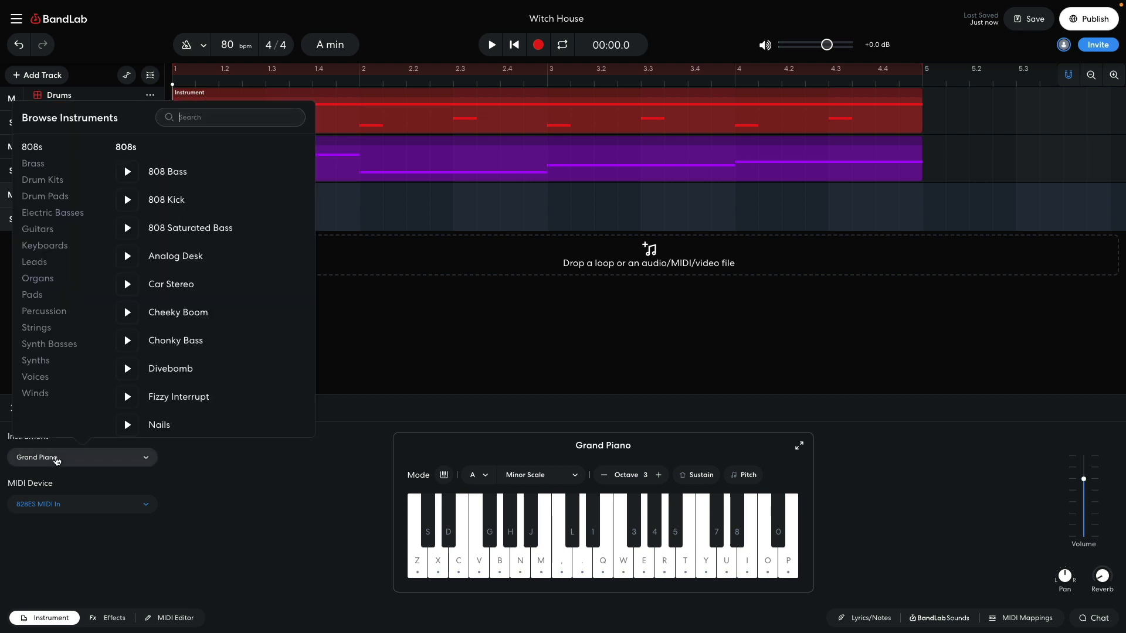
left_click(37, 262)
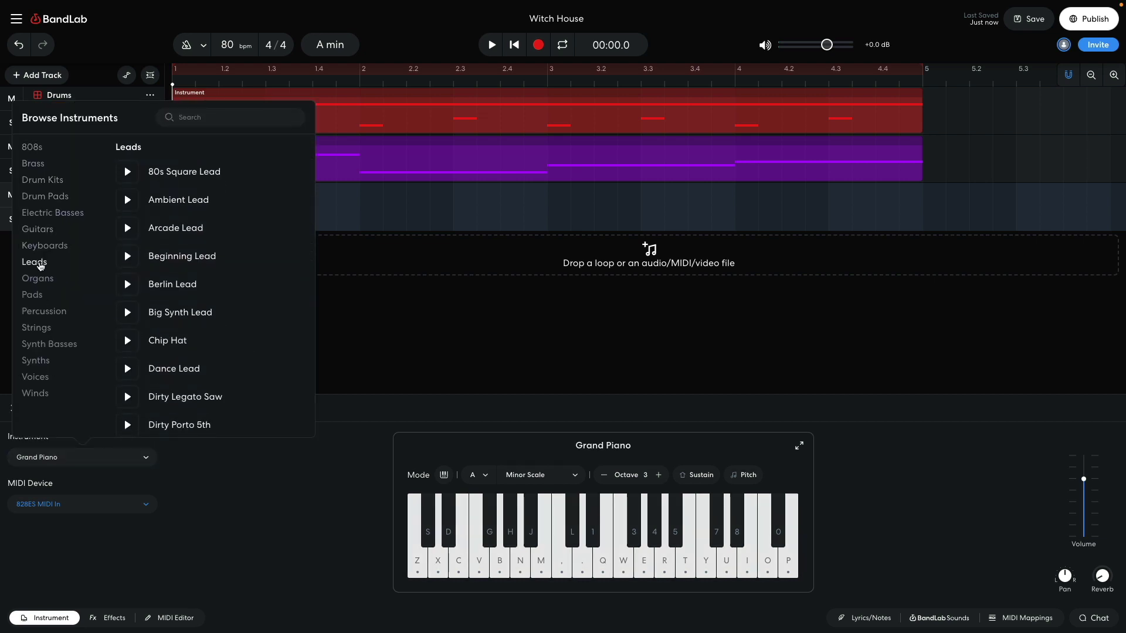
scroll(172, 304, "down", 2)
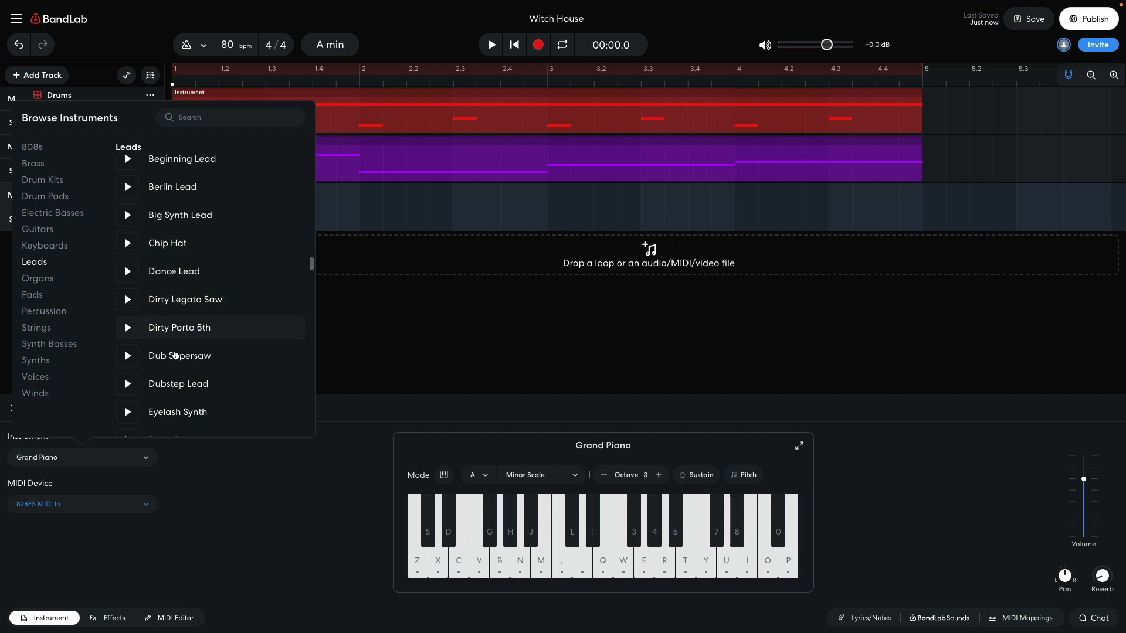
left_click(178, 384)
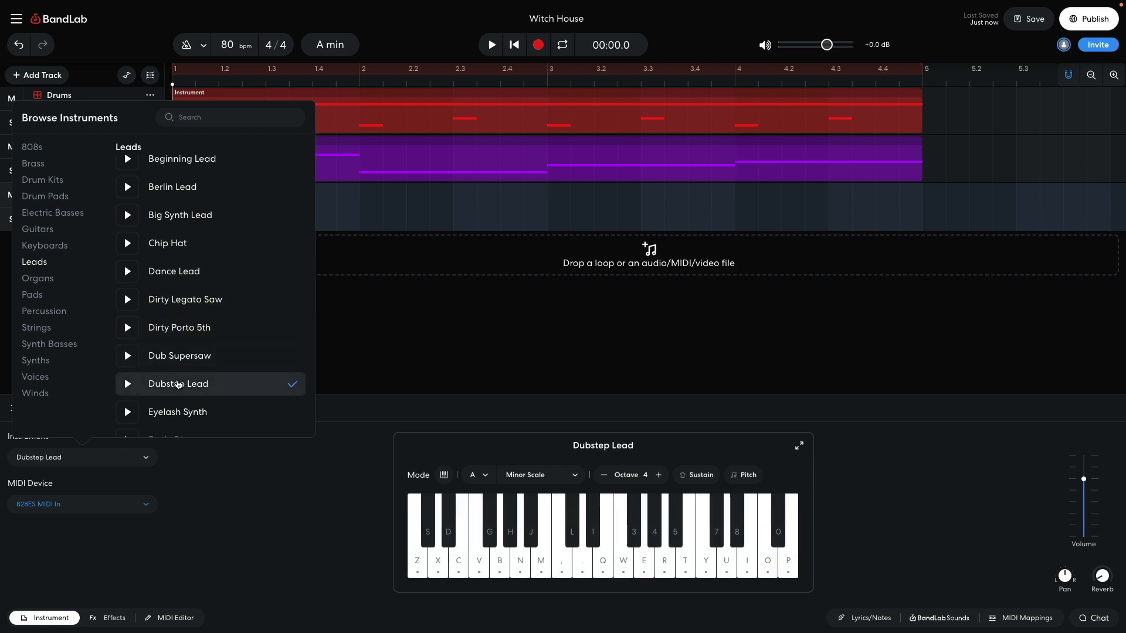
left_click(362, 340)
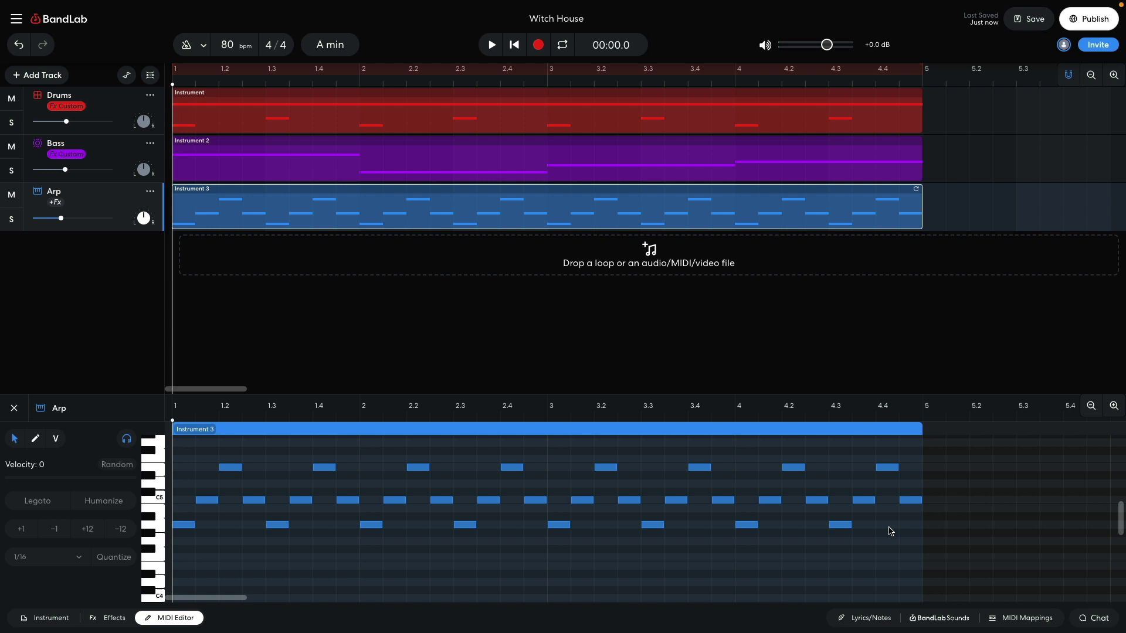
Play the project to hear the Arp arpeggio with drums and bass.
key("space")
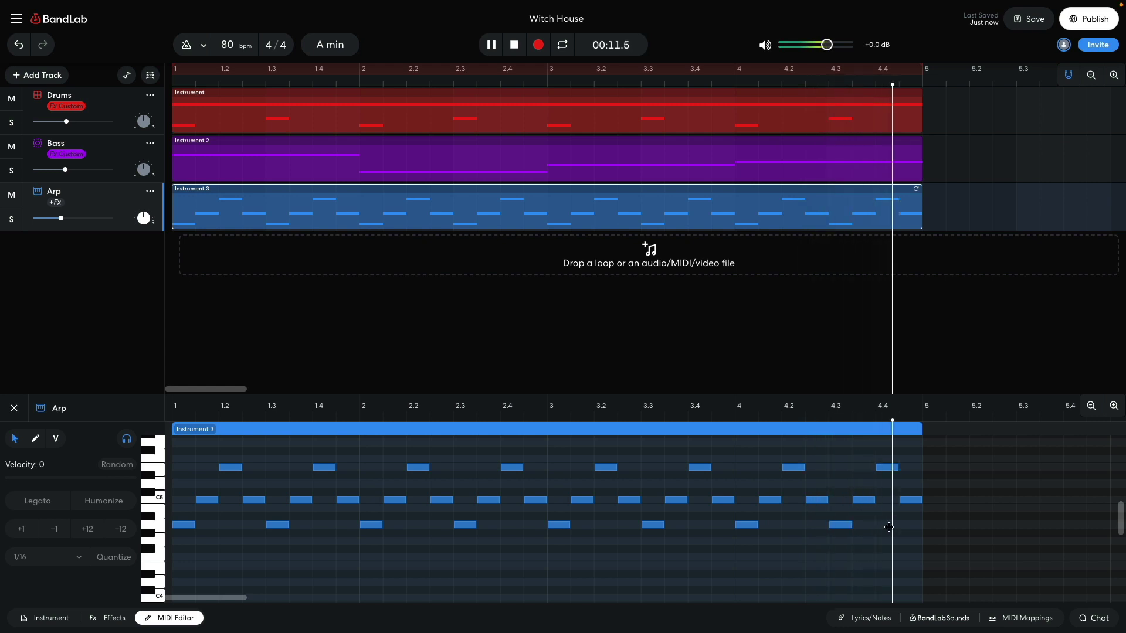
Add a lowpass Multi Filter at 650 Hz to the Arp track and play it.
key("e")
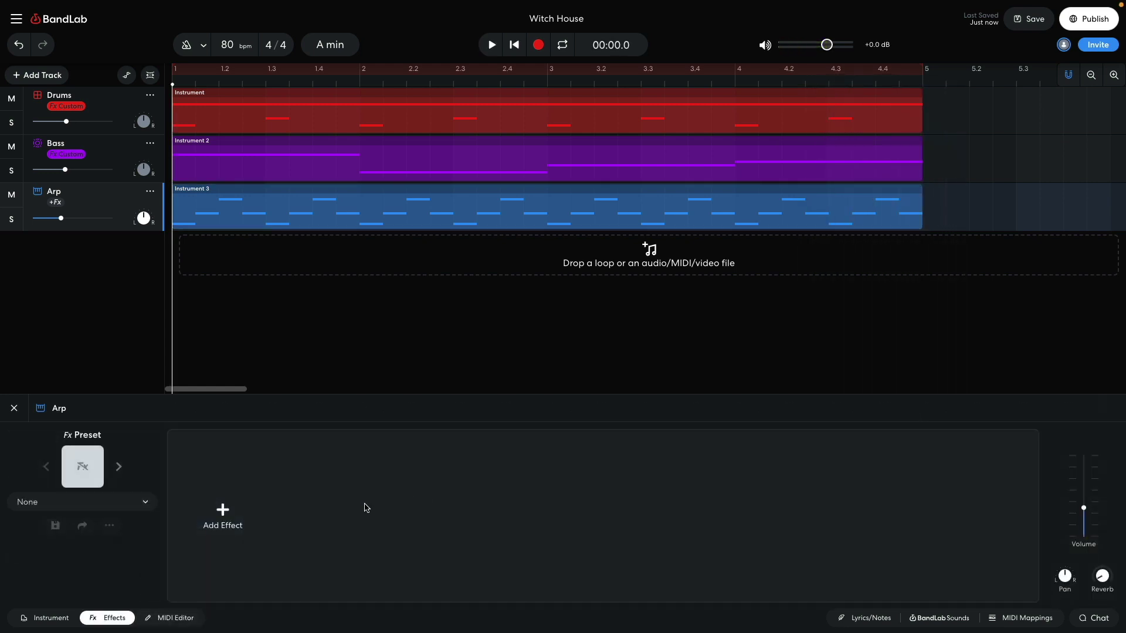
left_click(223, 509)
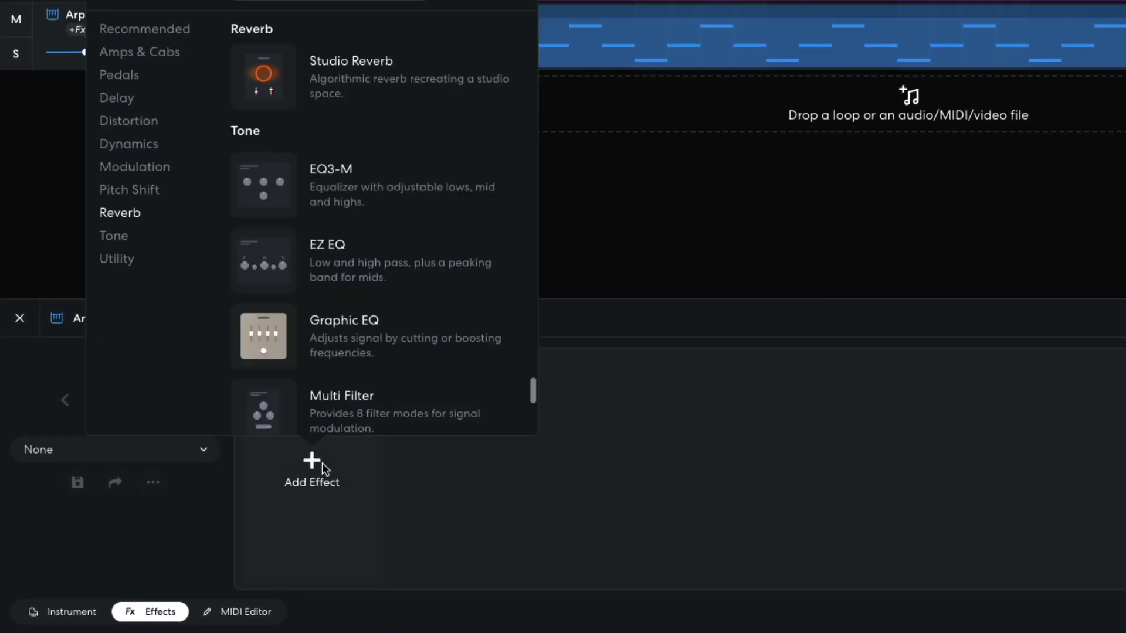
left_click(120, 243)
left_click(238, 290)
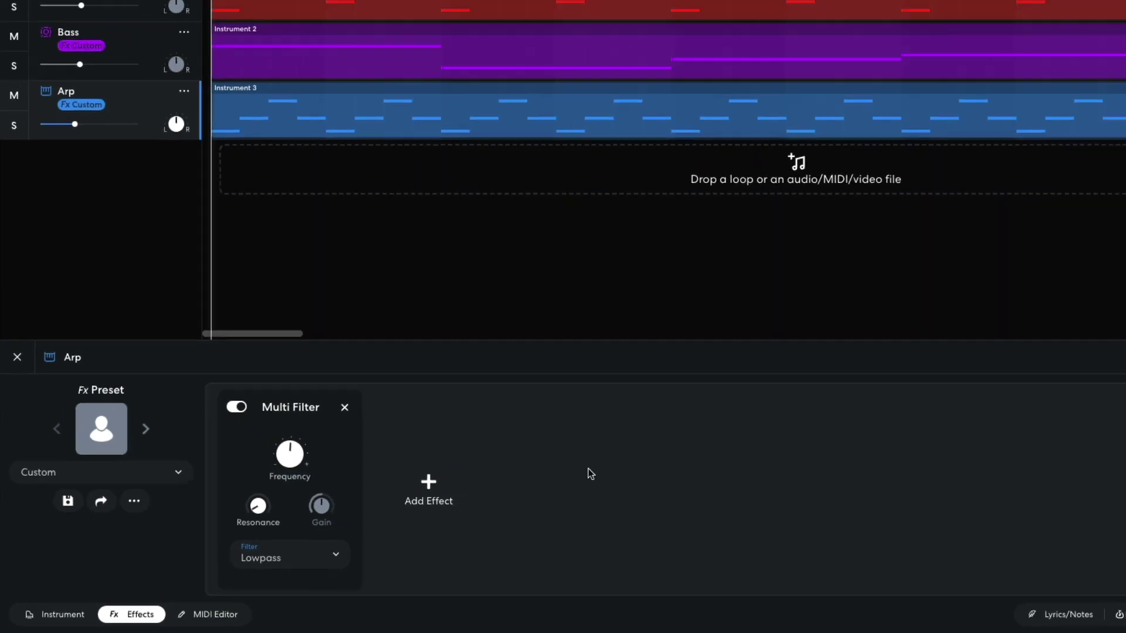
key("space")
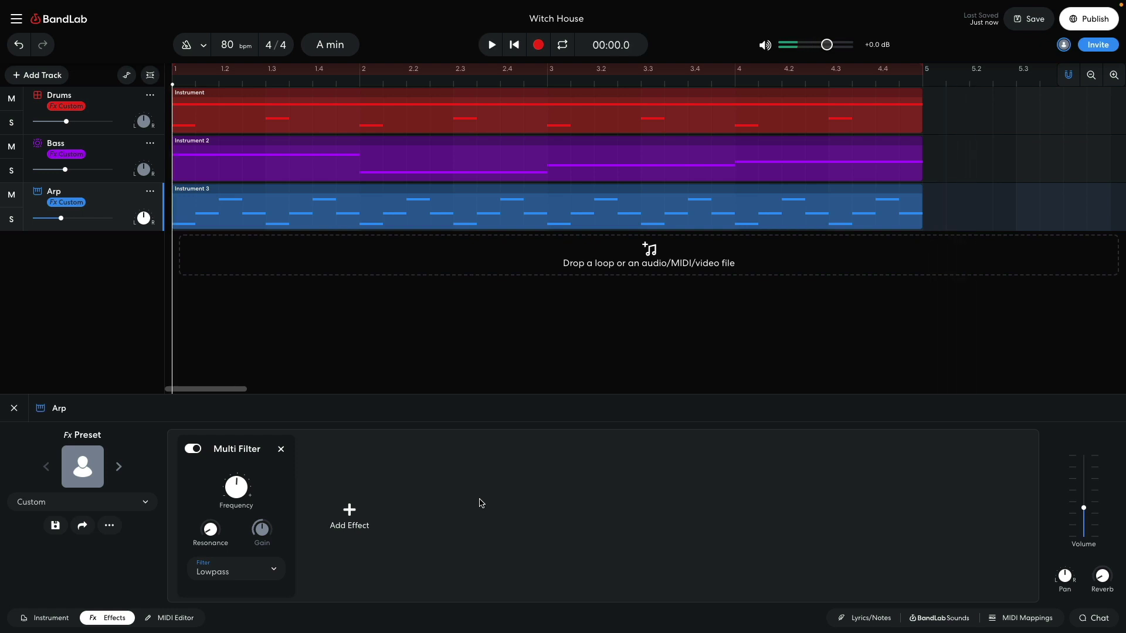
Add a Studio Reverb after the Arp's Multi Filter at 55% size and 100% mix, then audition it.
left_click(349, 511)
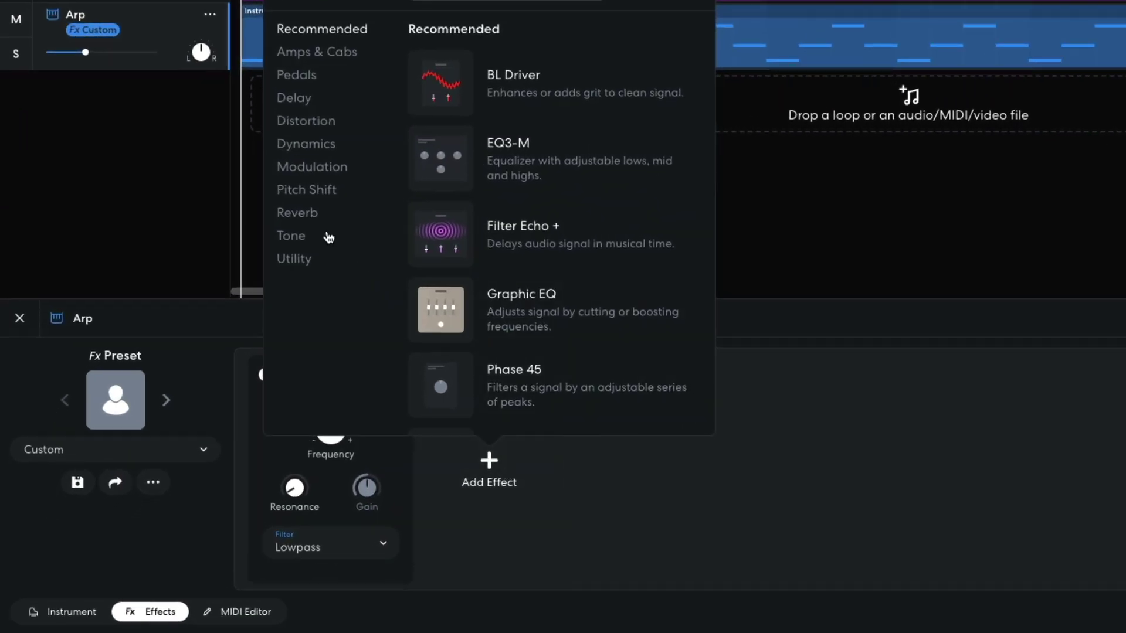
left_click(312, 215)
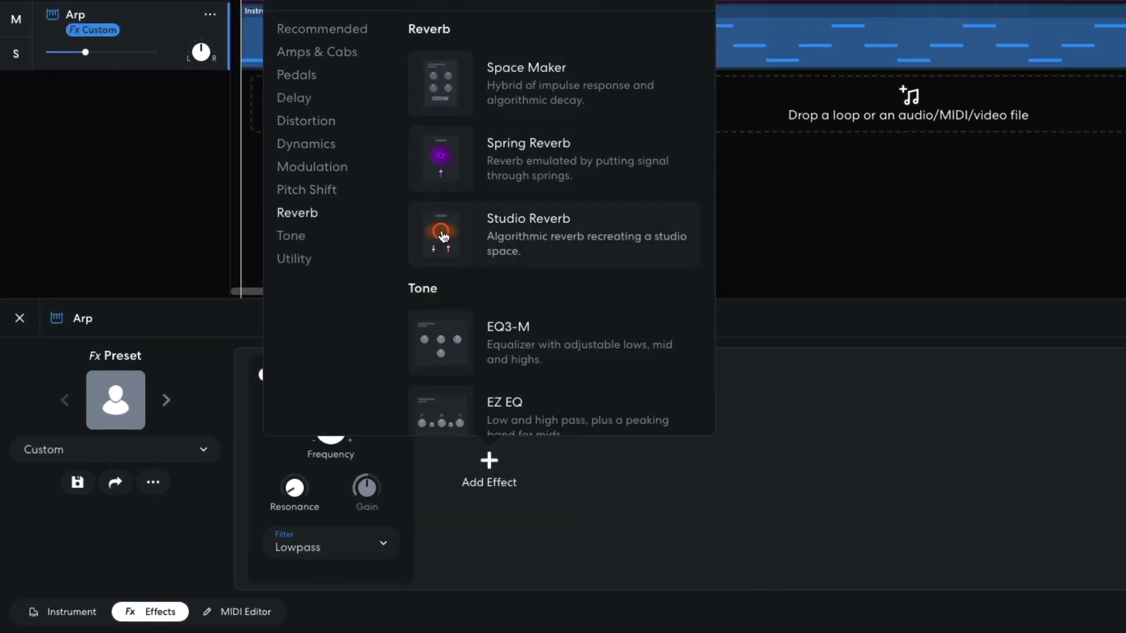
left_click(443, 235)
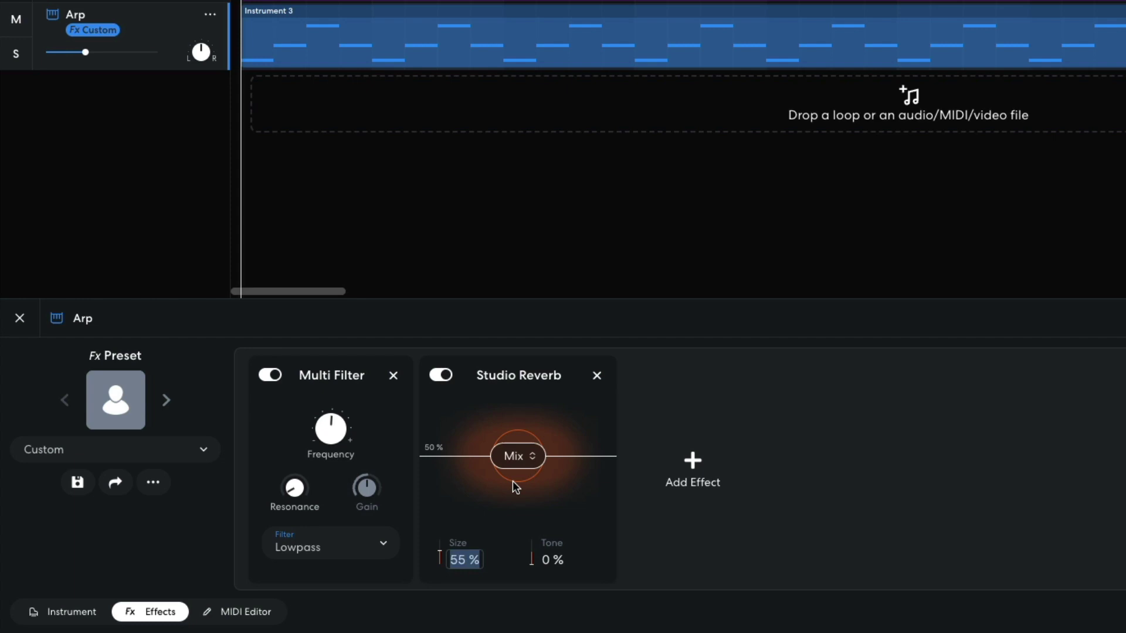
left_click_drag(514, 456, 518, 372)
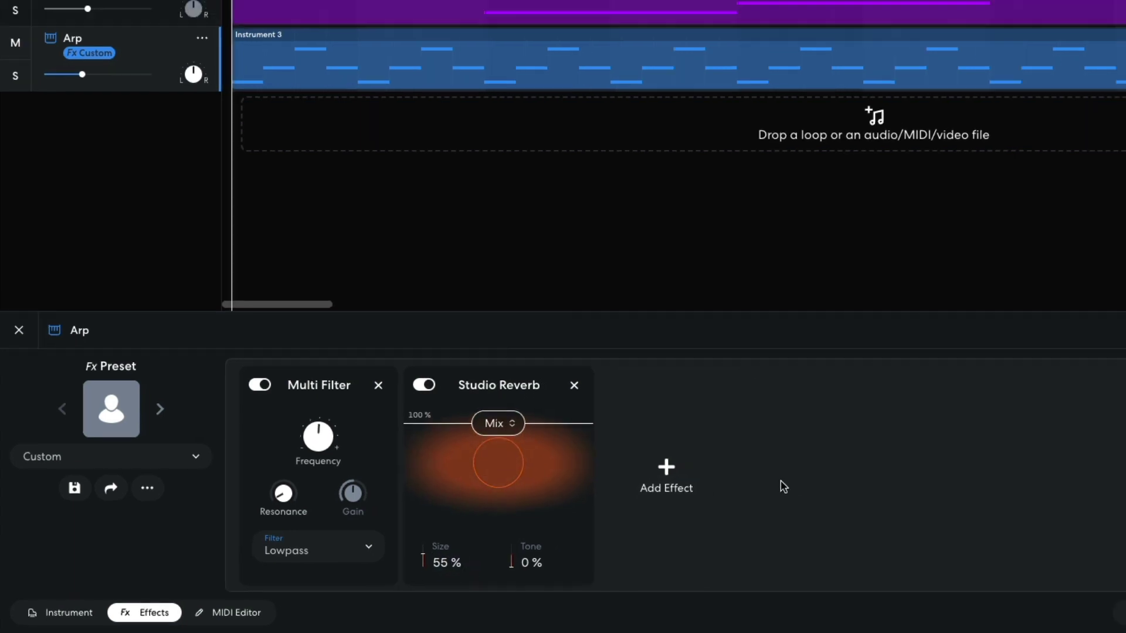
key("space")
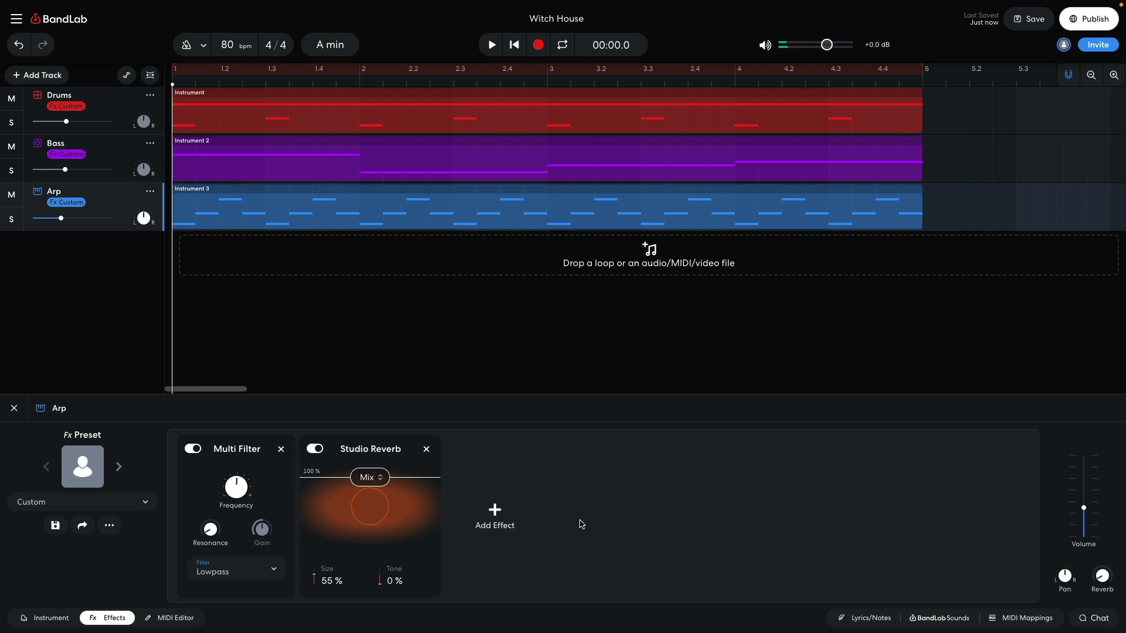
Add a fourth virtual instrument track loaded with the Leads > Dirty Legato Saw sound.
key("e")
left_click(45, 76)
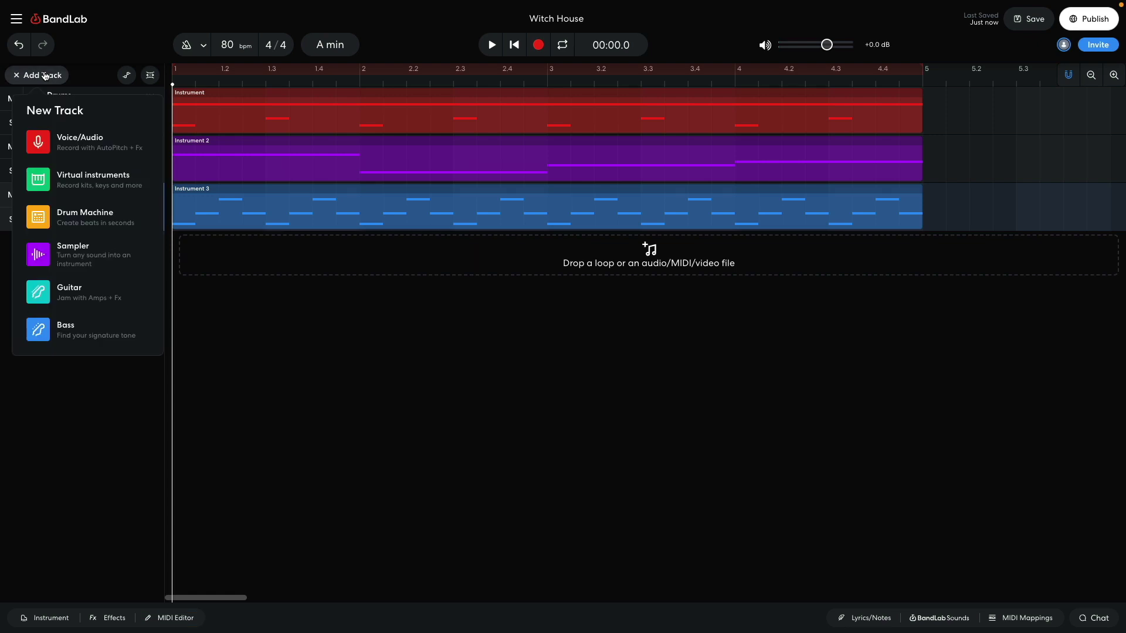
left_click(65, 179)
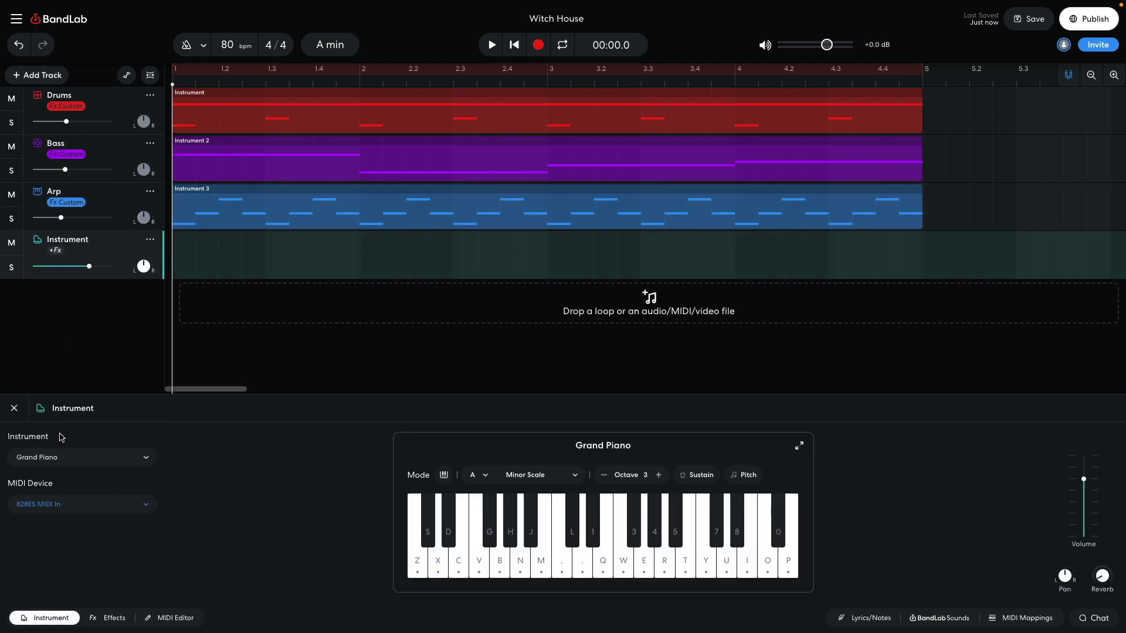
left_click(63, 458)
left_click(51, 264)
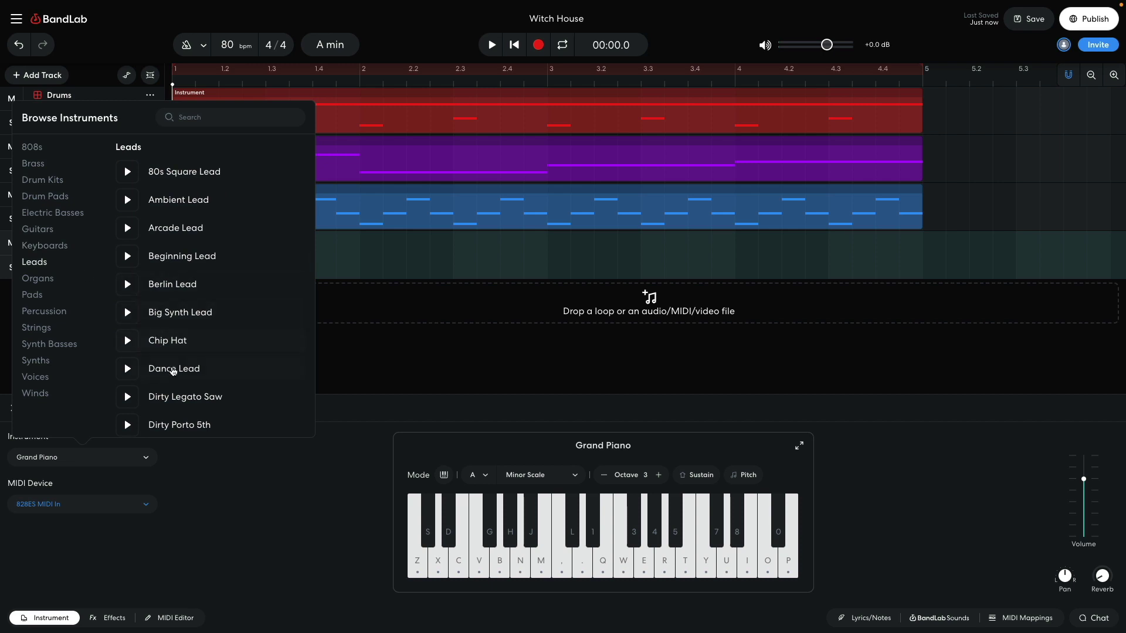
left_click(179, 397)
left_click(280, 472)
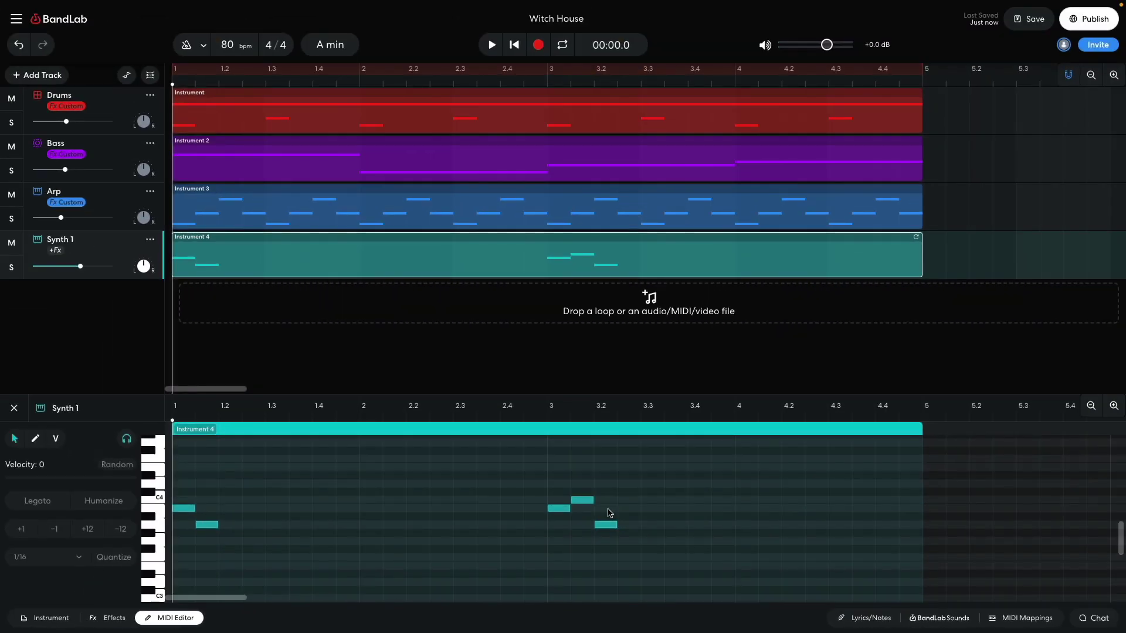
Play the project to hear the five-note Synth 1 lead over drums, bass and arp.
key("space")
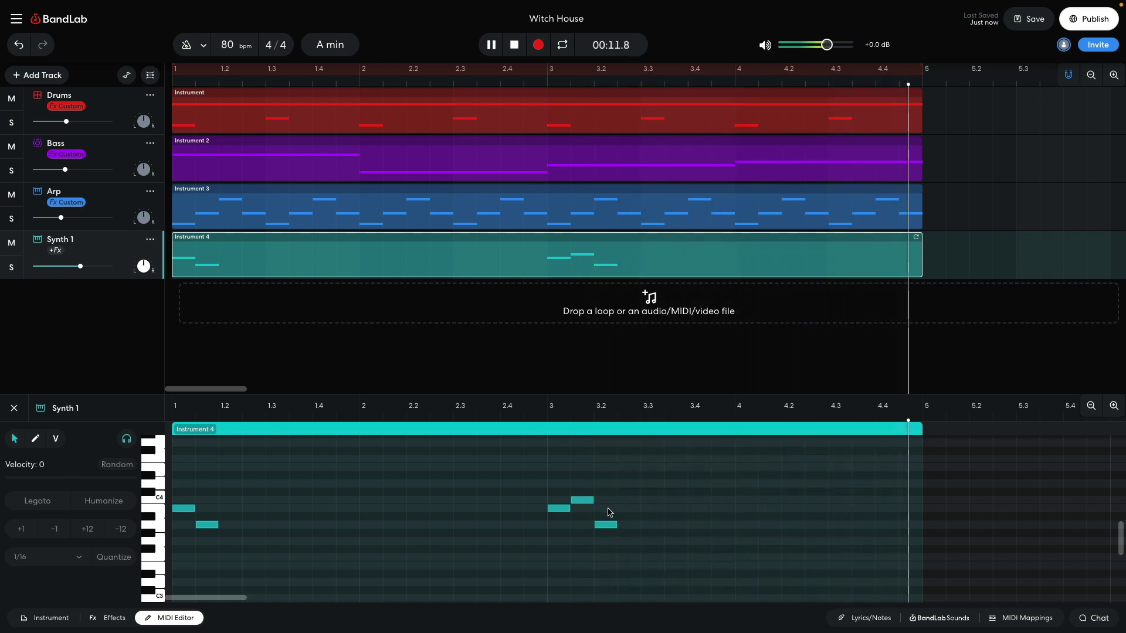
Add a Ping Pong Delay to Synth 1 with 1/4-beat delays, 40% feedback and 50% mix, then play it.
left_click(107, 618)
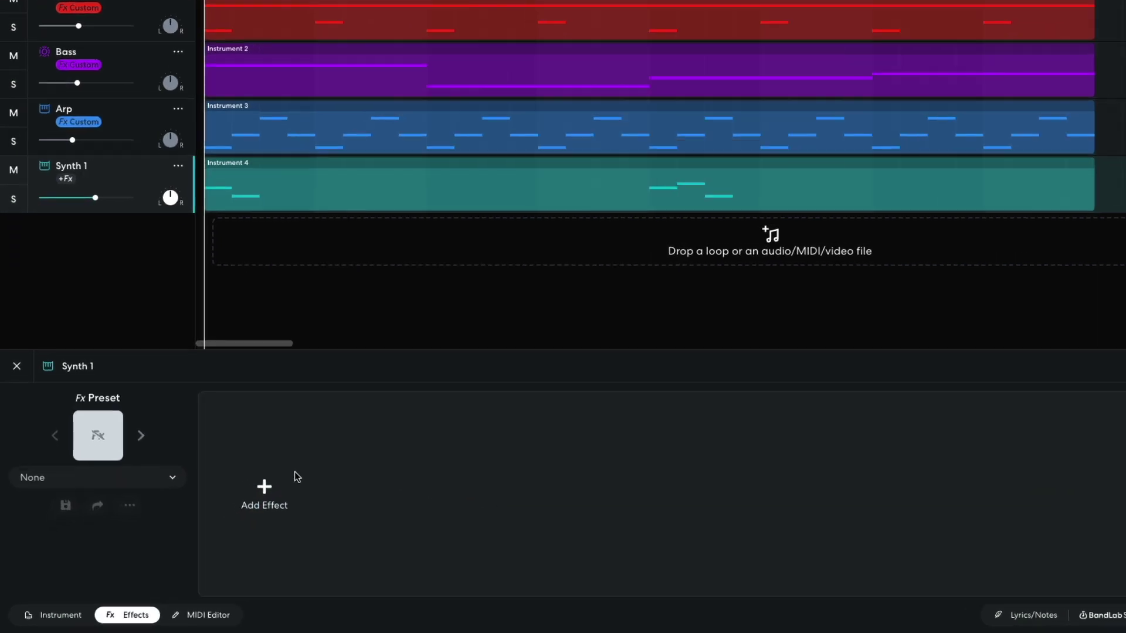
left_click(221, 509)
left_click(113, 101)
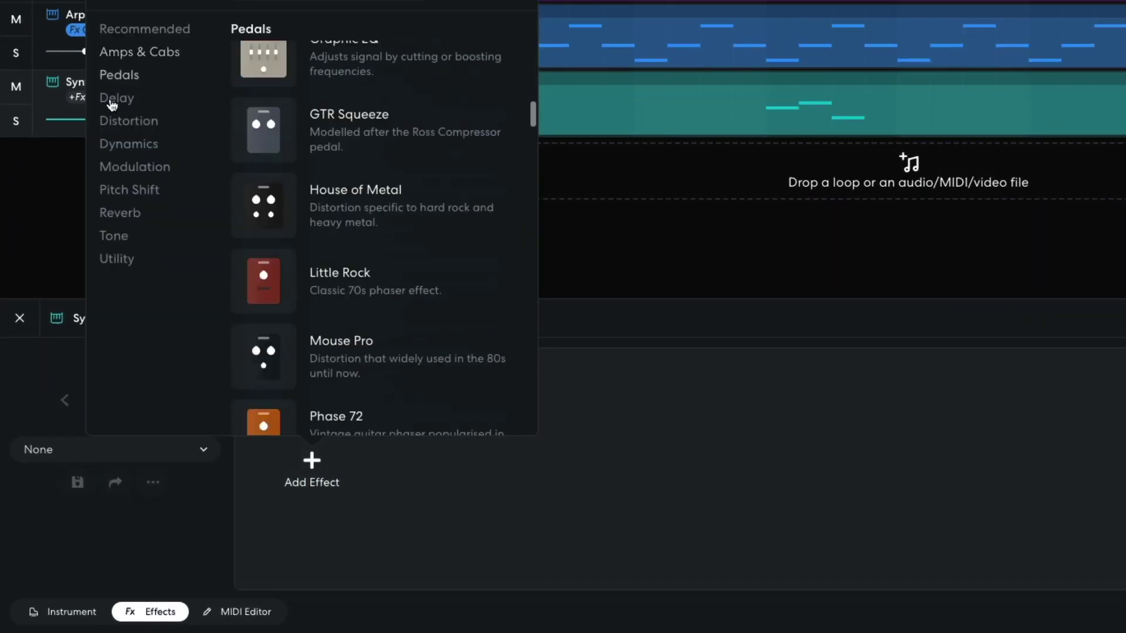
left_click(261, 310)
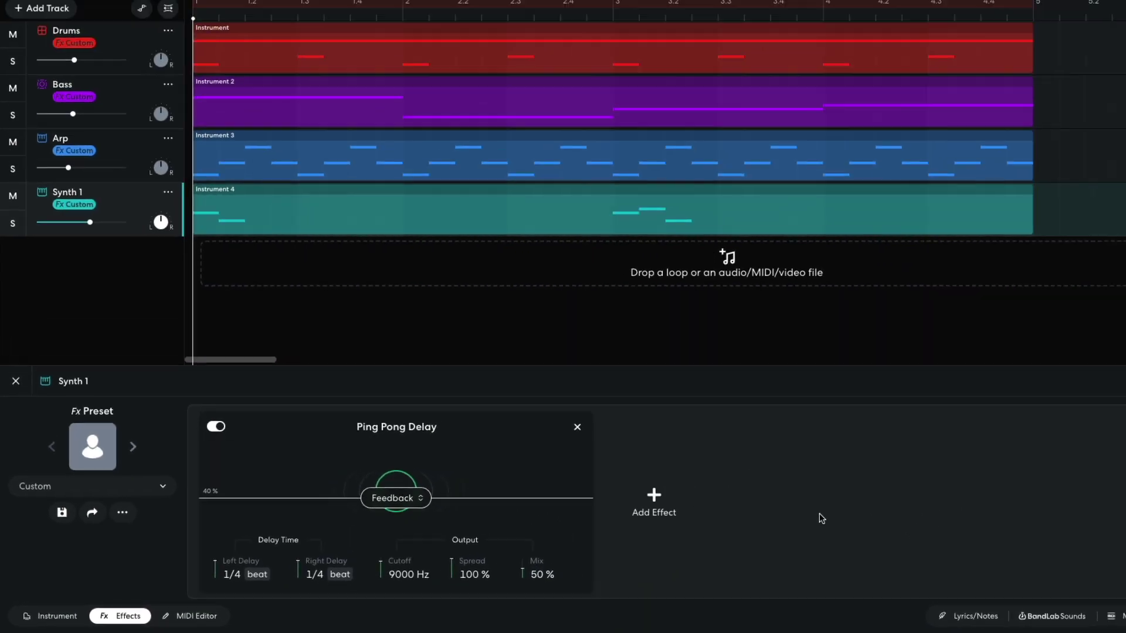
key("space")
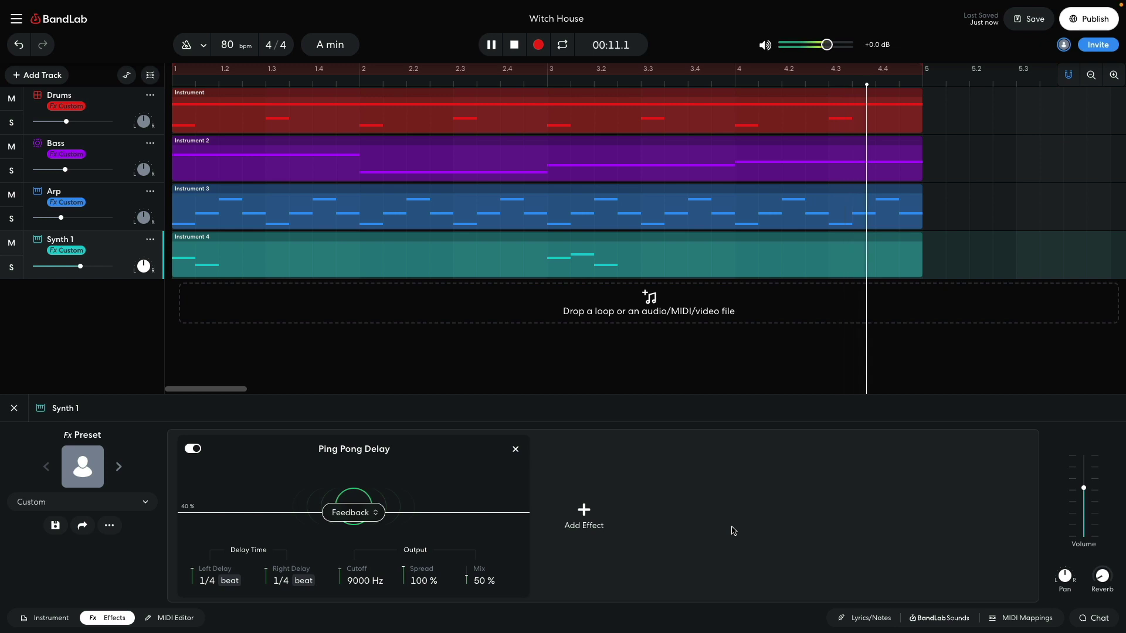
Stop playback and add a Studio Reverb after Synth 1's delay with mix raised to 100%.
key("space")
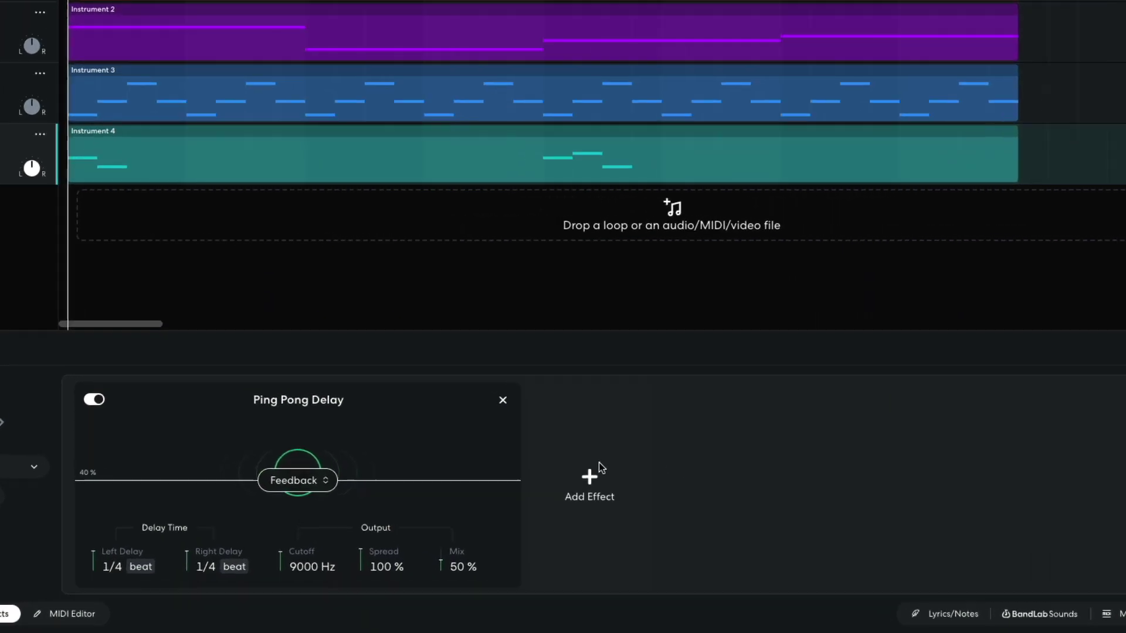
left_click(585, 504)
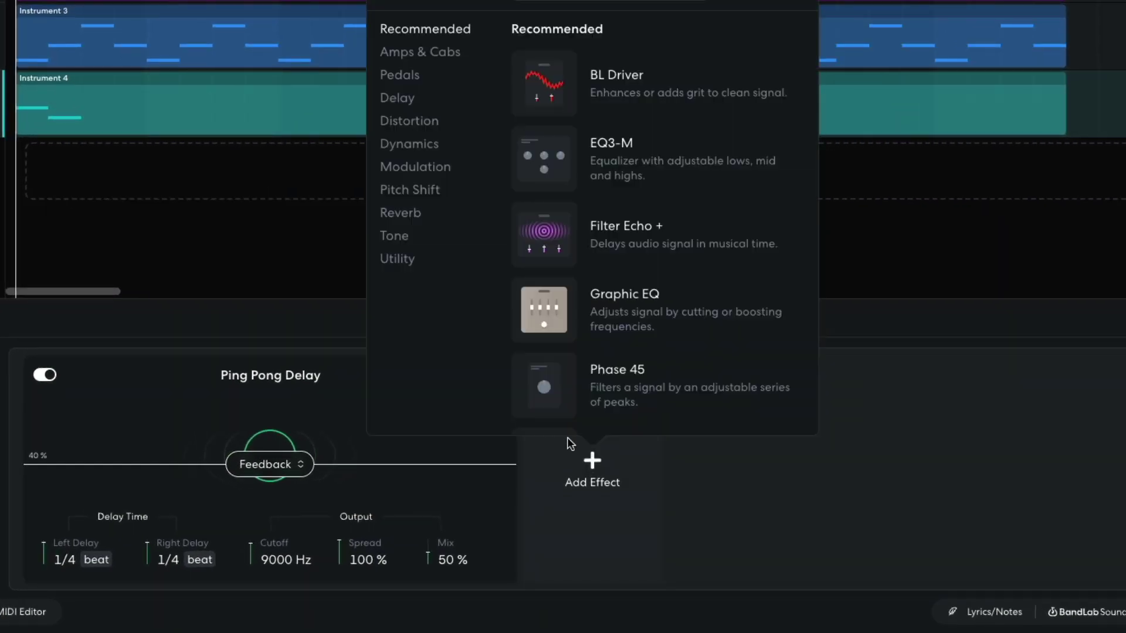
left_click(409, 214)
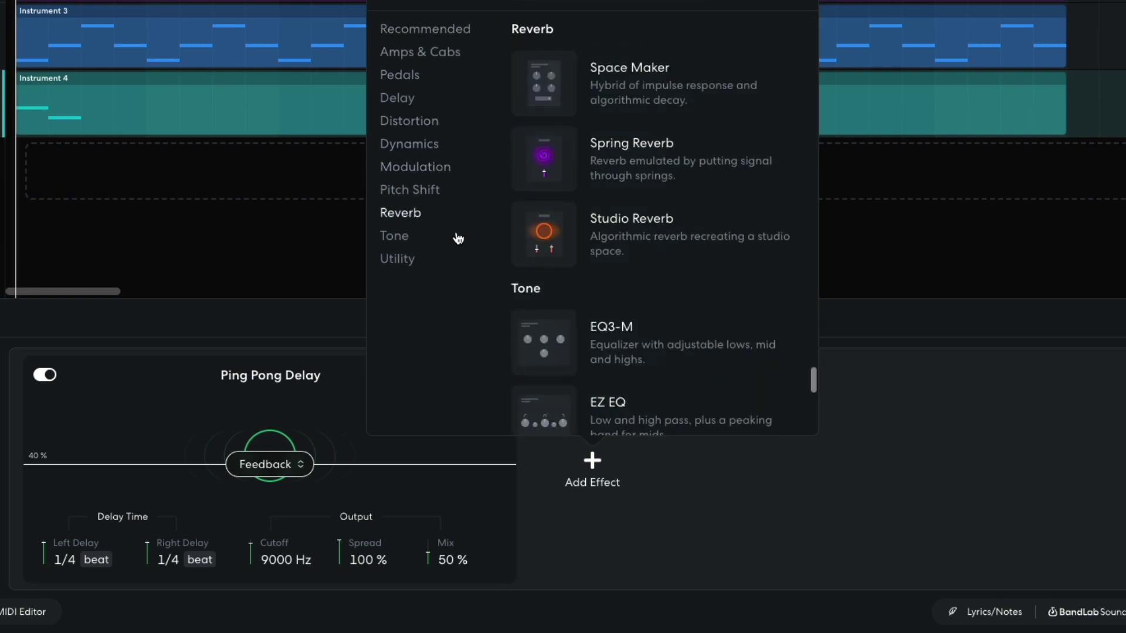
left_click(543, 238)
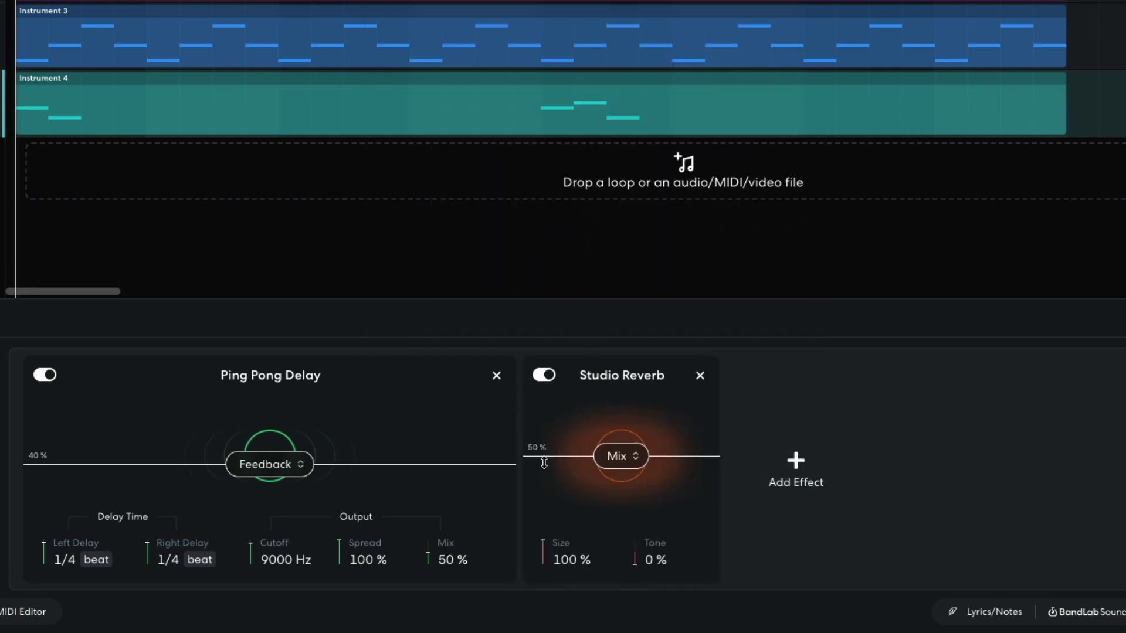
left_click_drag(618, 457, 618, 382)
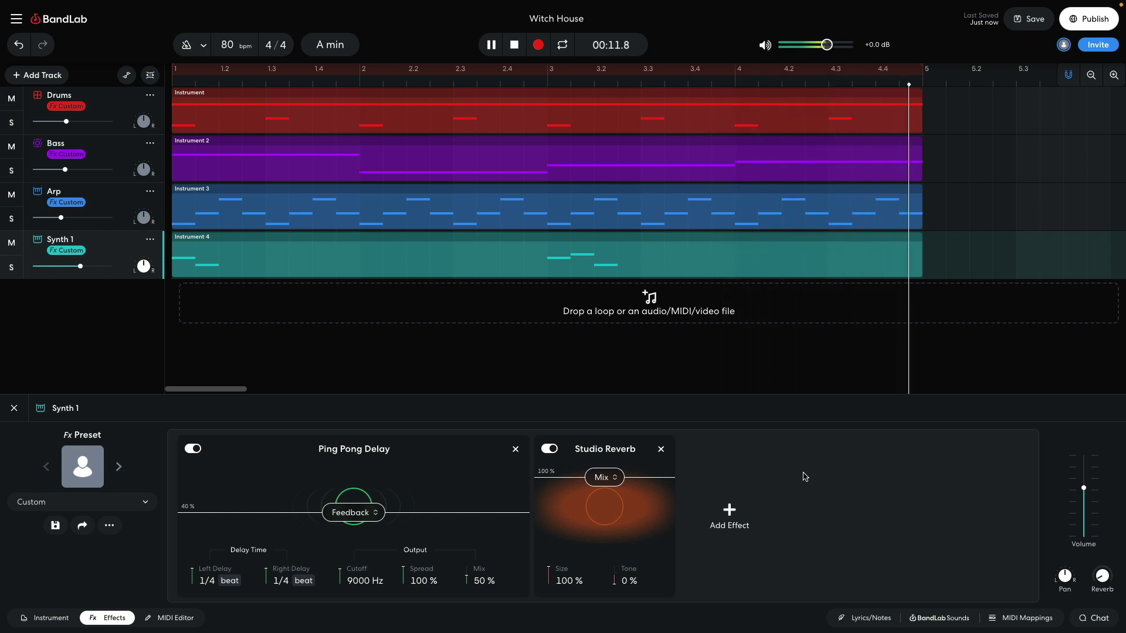
Add a fifth instrument track playing Synths > Trance Pluck at about -3.3 dB with sustain on.
key("e")
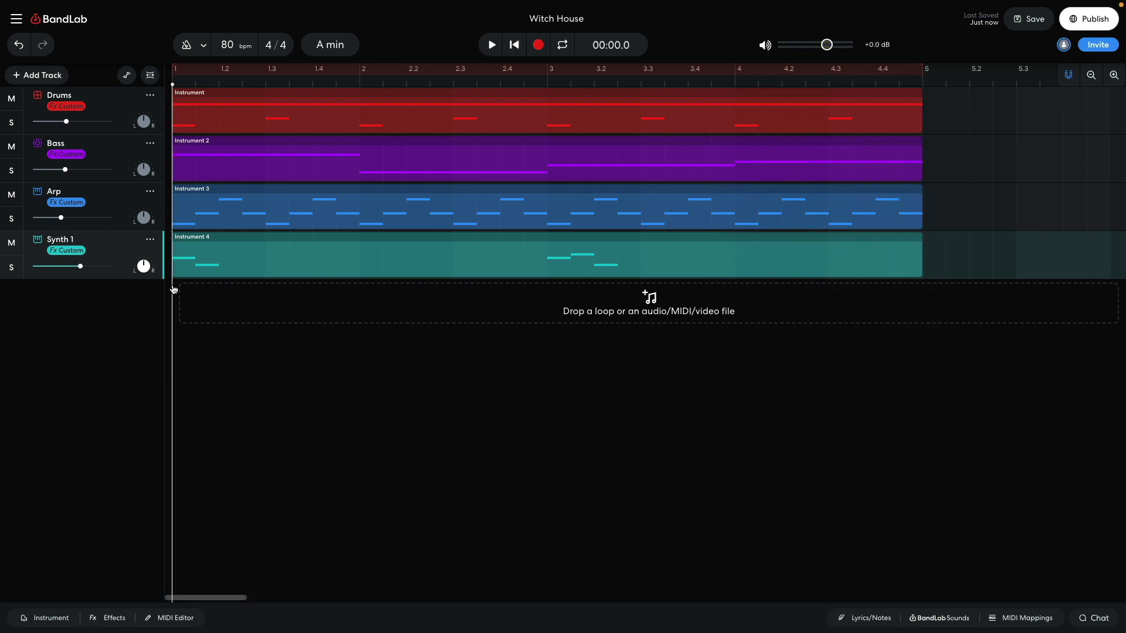
left_click(31, 77)
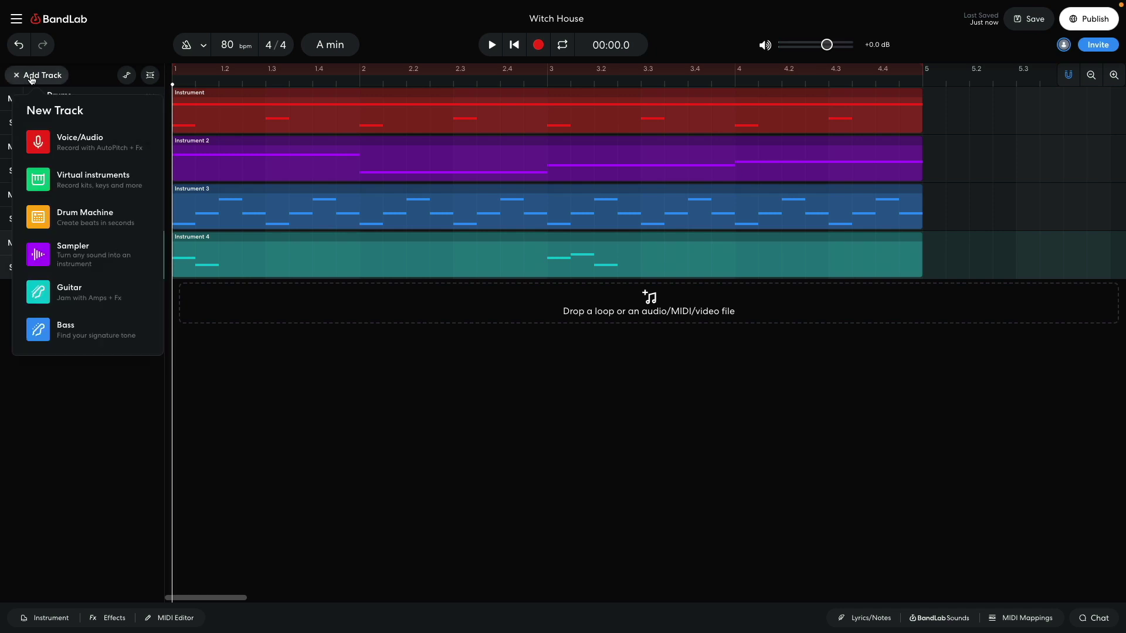
left_click(55, 182)
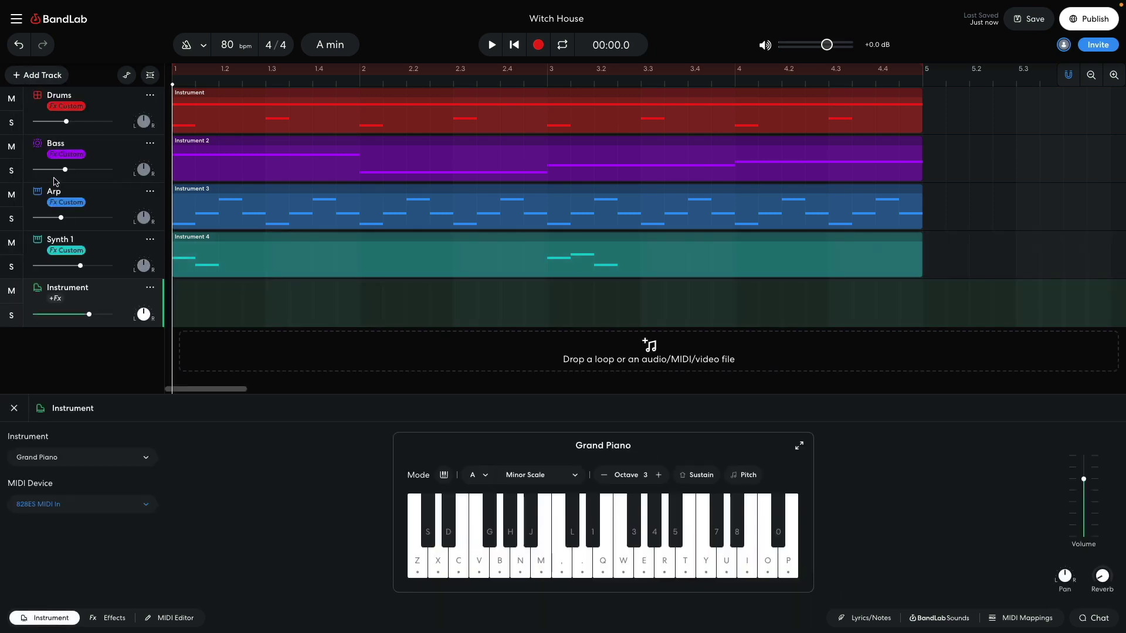
left_click(60, 458)
left_click(53, 363)
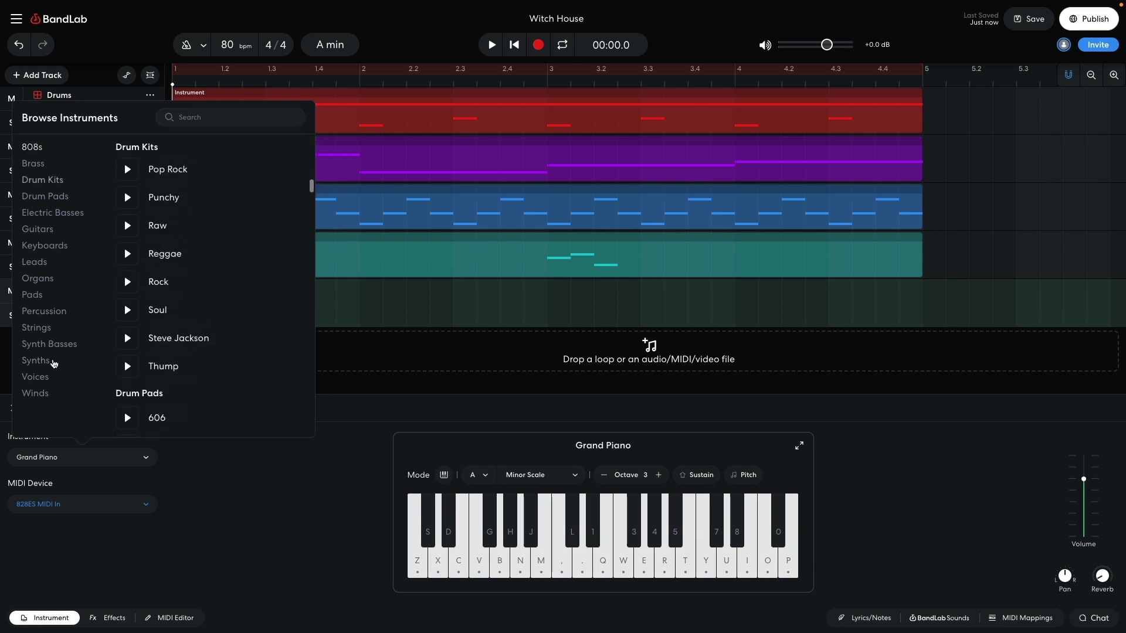
scroll(185, 316, "down", 3)
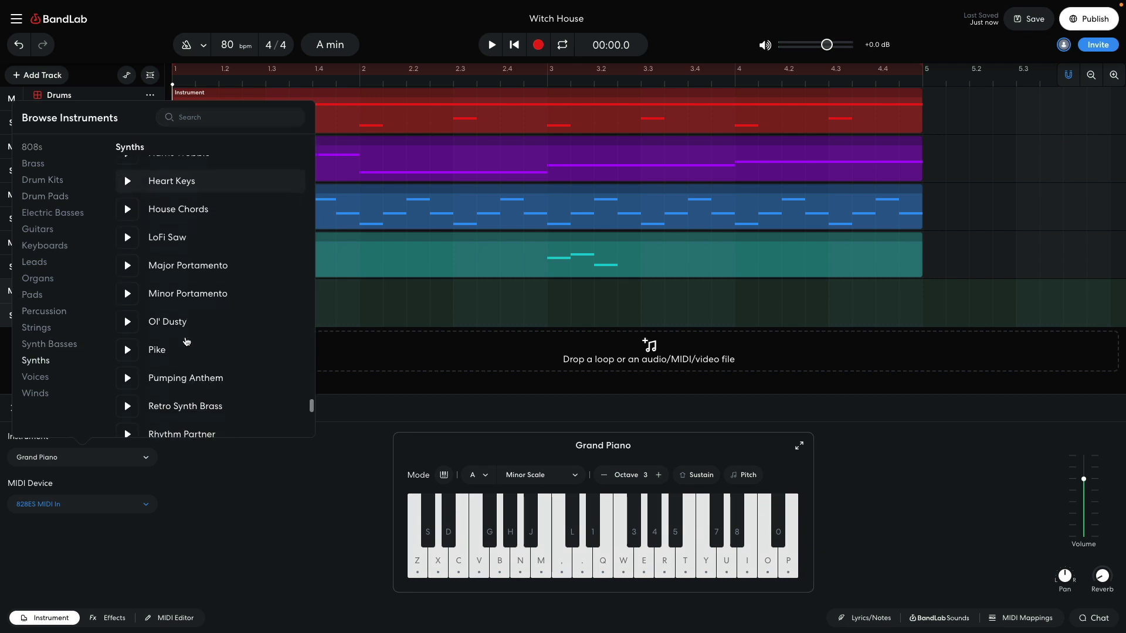
scroll(186, 342, "down", 3)
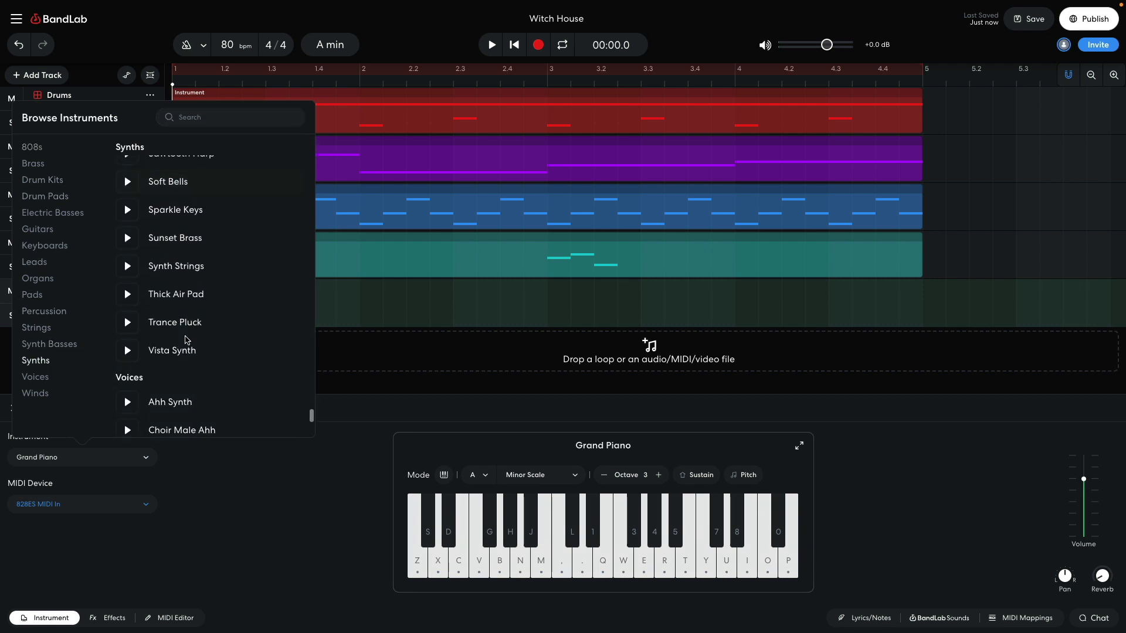
left_click(181, 326)
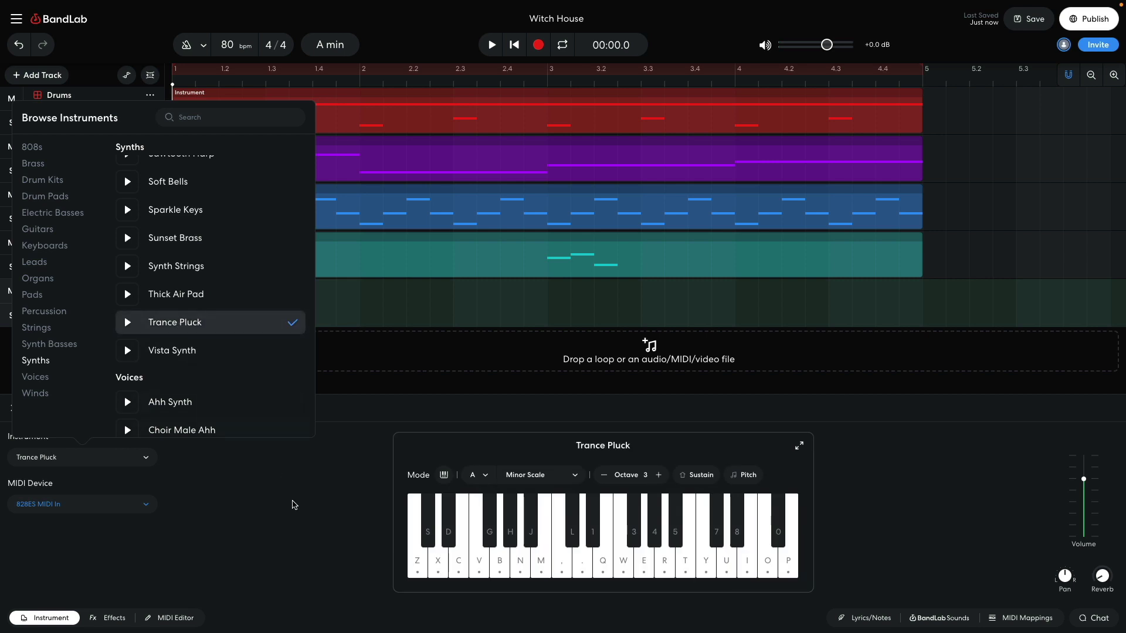
left_click(294, 505)
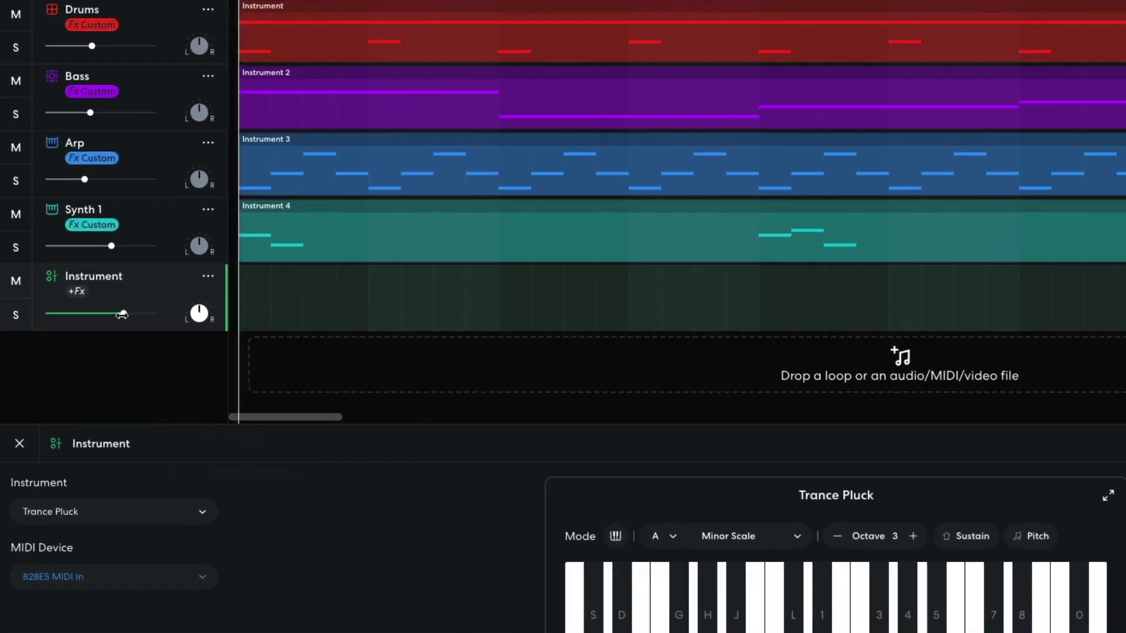
left_click_drag(88, 314, 85, 315)
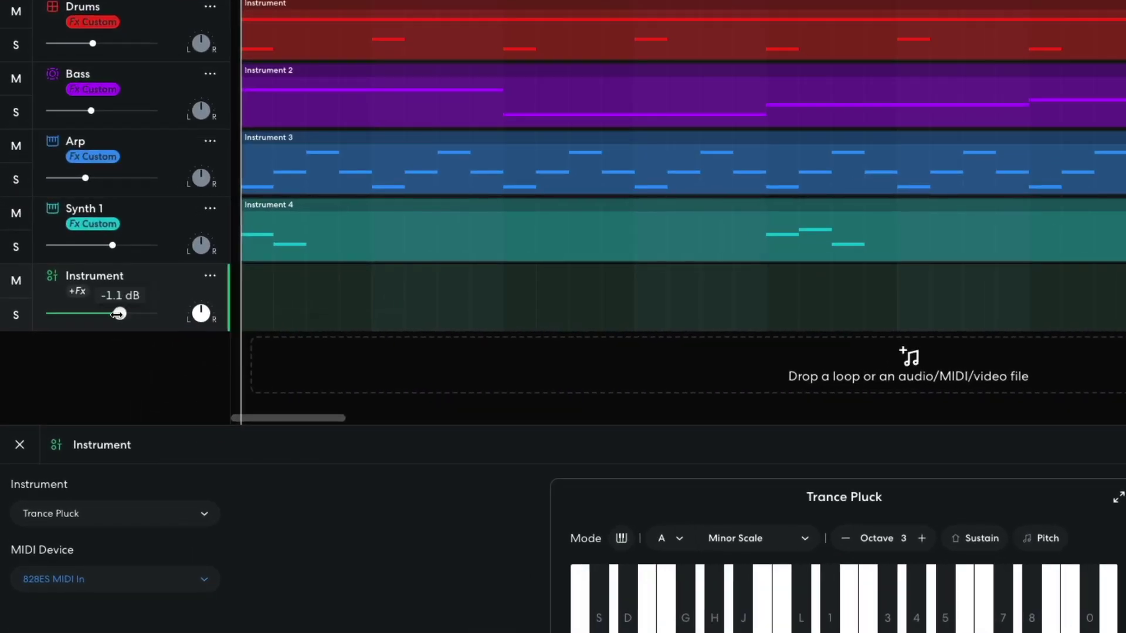
key("shift")
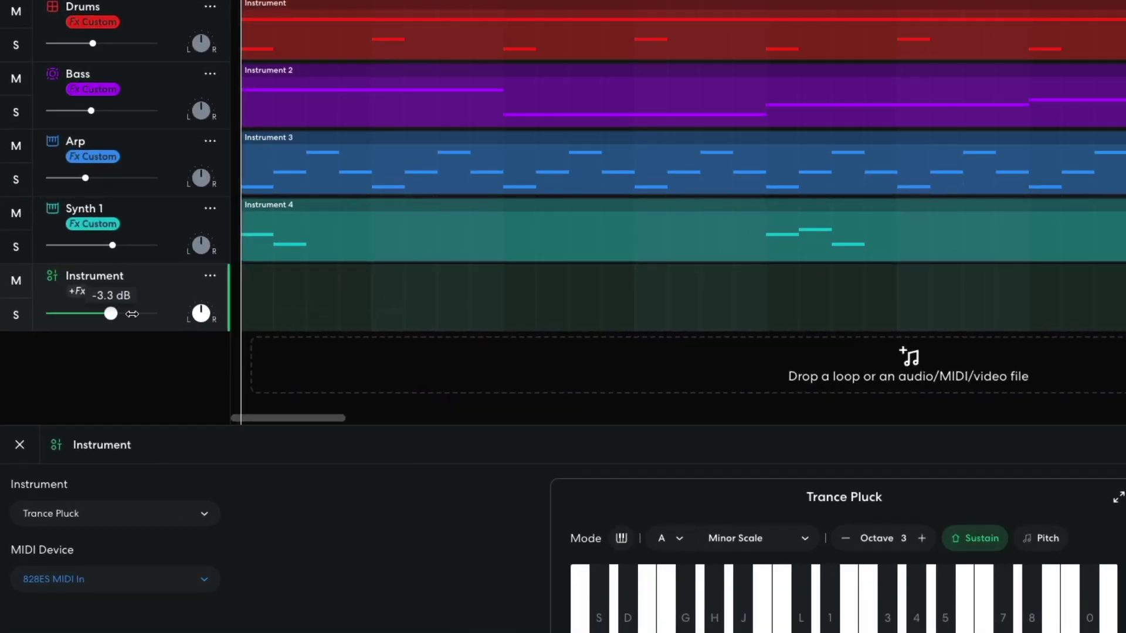
Turn sustain off and play back the eight-note Synth 2 pluck pattern.
key("shift")
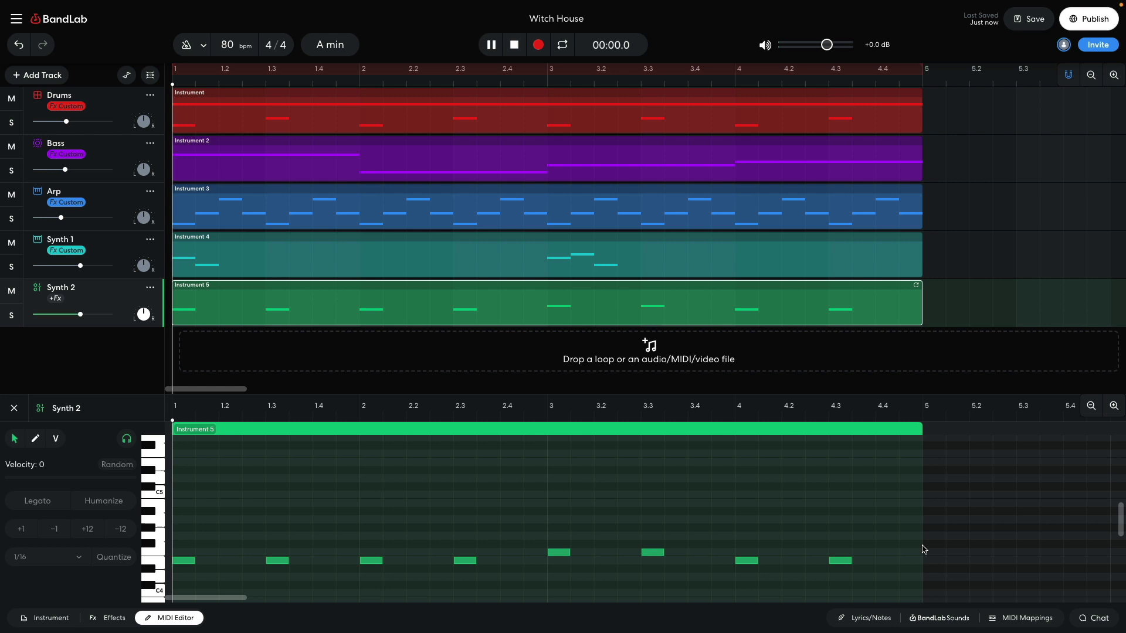
key("space")
Give Synth 2 a Studio Reverb at 100% mix and size, 0% tone, audition it, and close the panel.
left_click(109, 618)
left_click(222, 518)
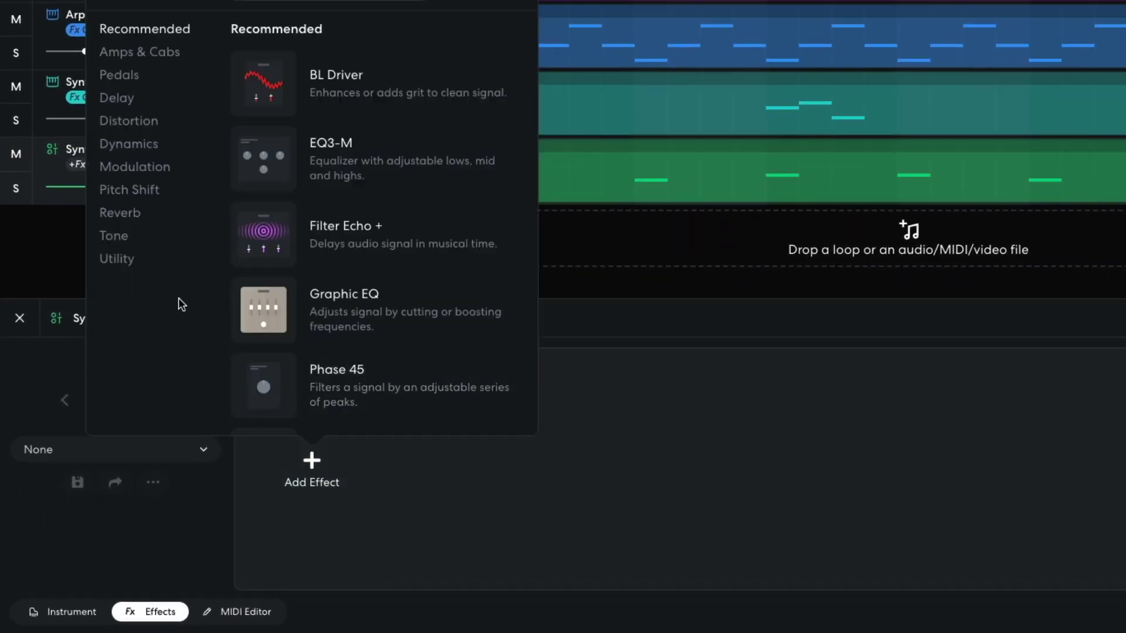
left_click(130, 214)
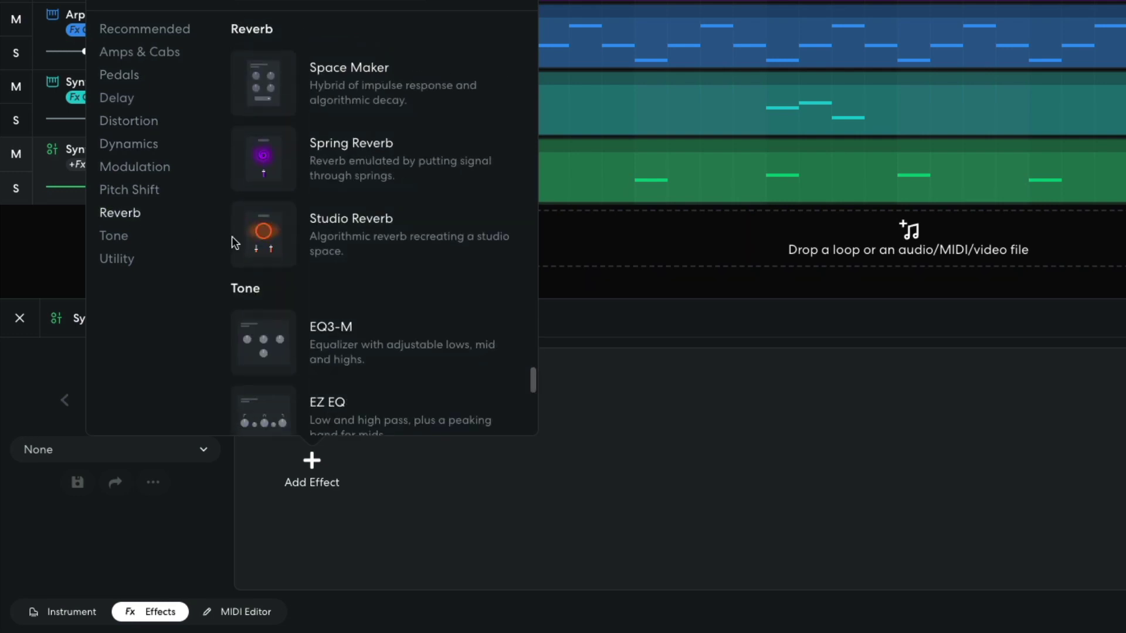
left_click(249, 242)
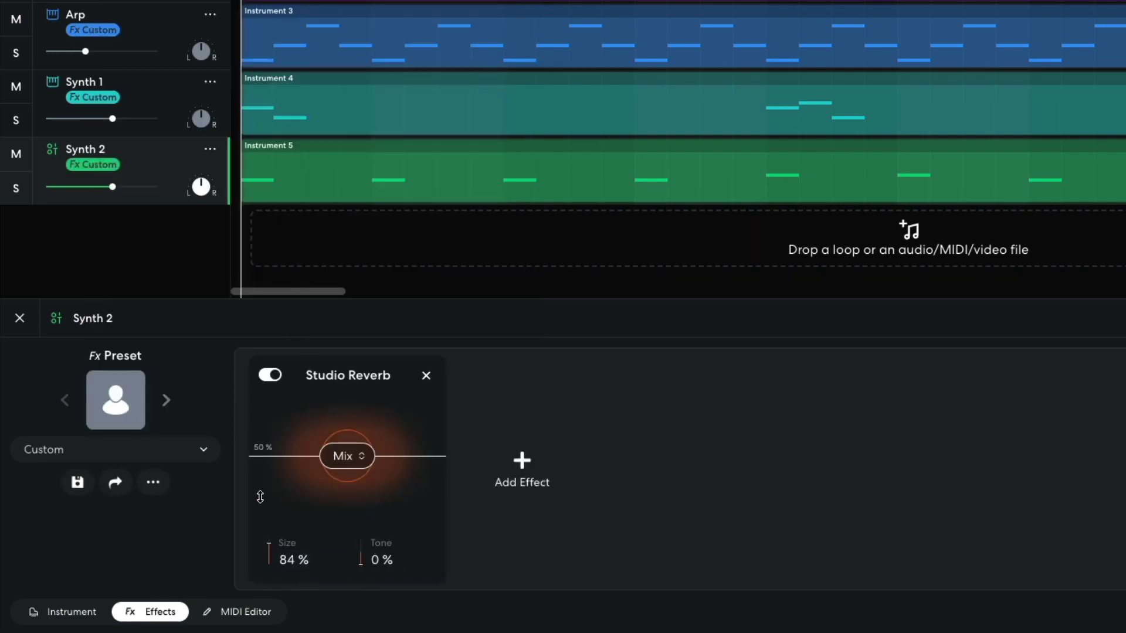
left_click_drag(346, 464, 345, 399)
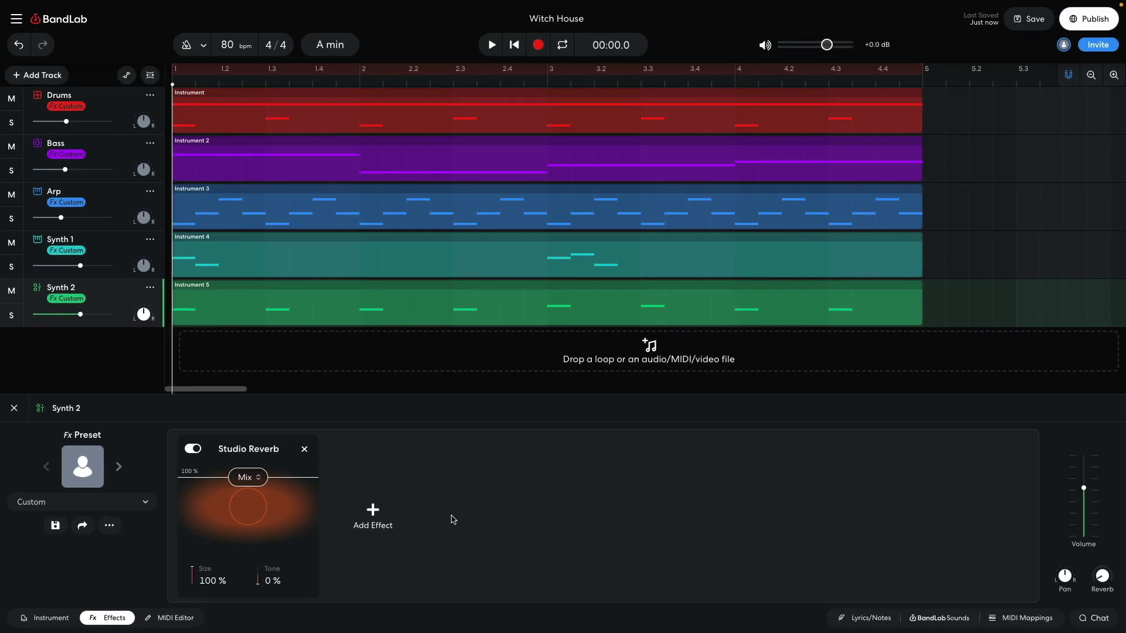
key("space")
key("Escape")
Add a sixth virtual instrument track using the Leads > Big Synth Lead sound.
left_click(51, 82)
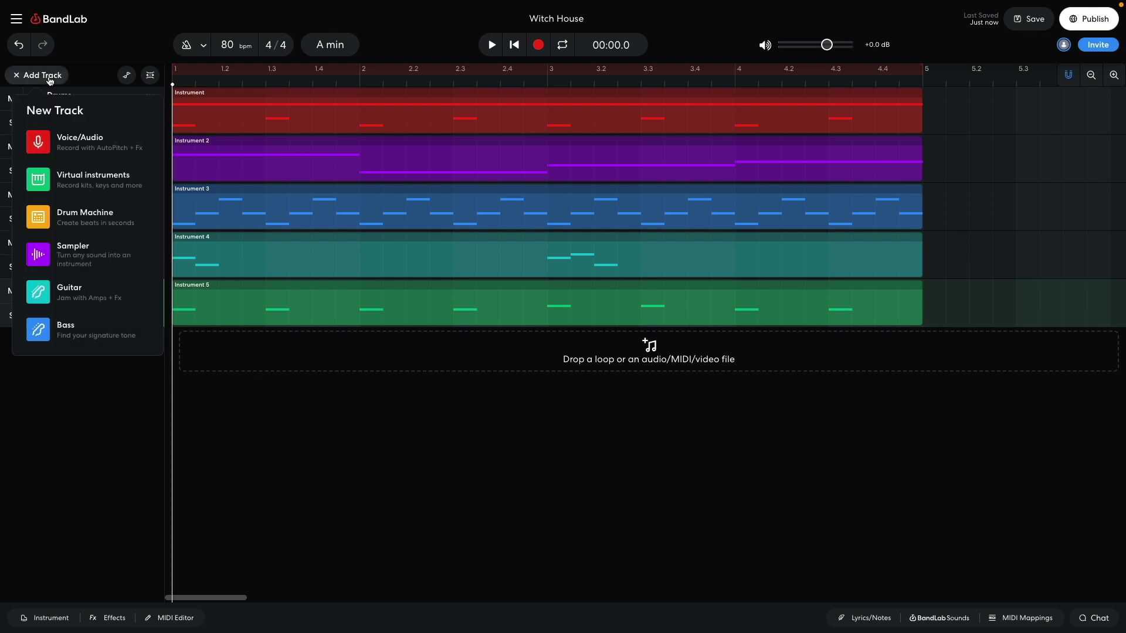
left_click(70, 179)
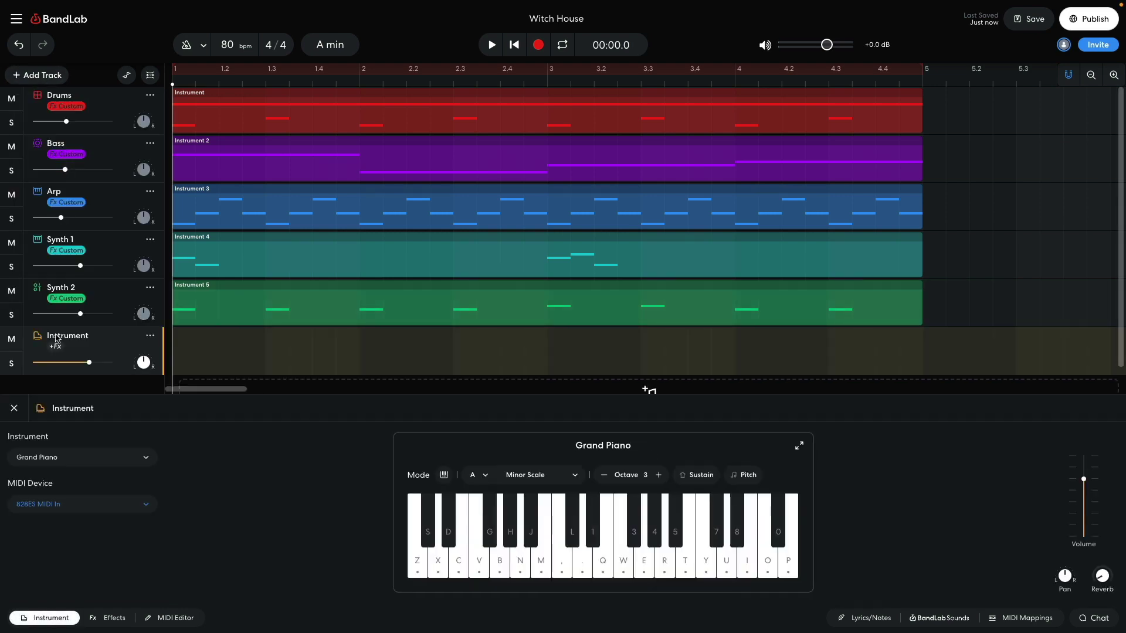
left_click(64, 458)
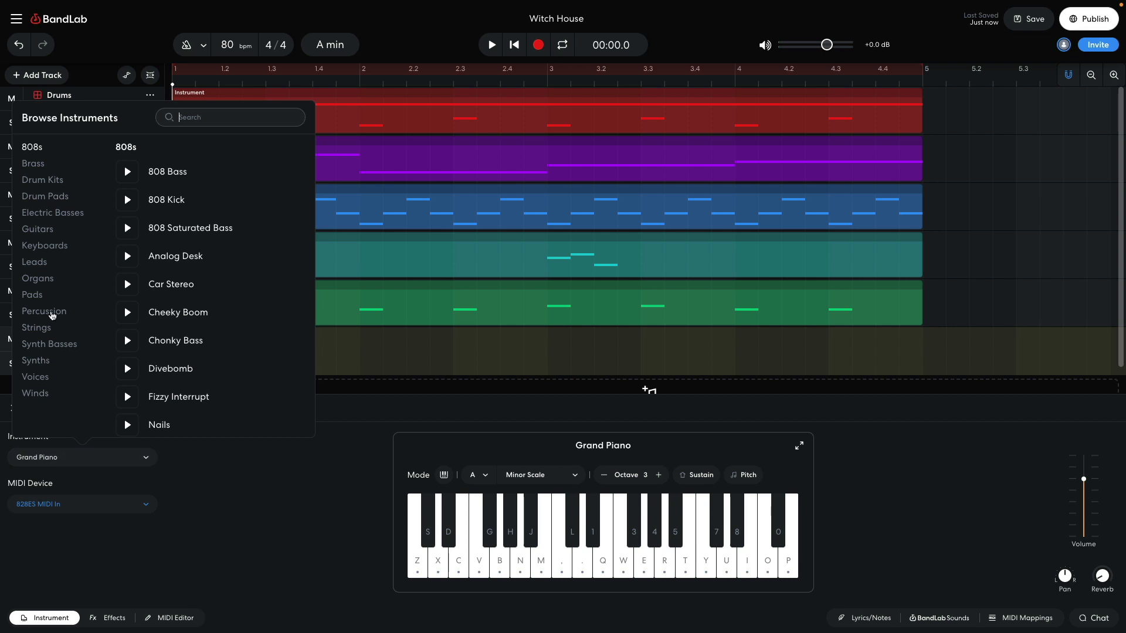
left_click(46, 265)
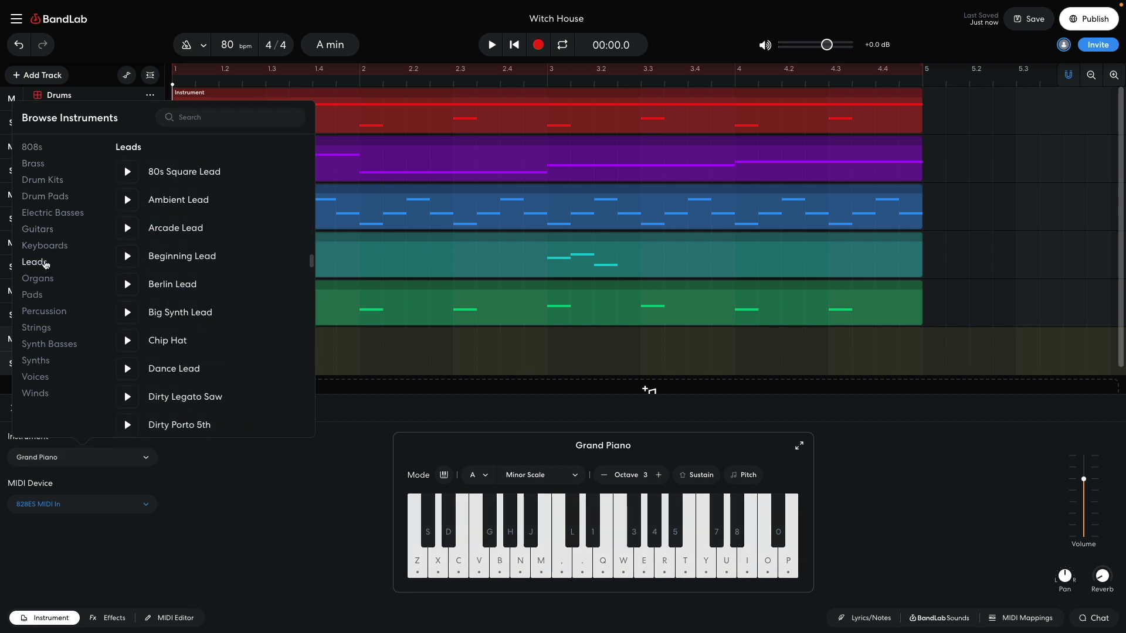
left_click(172, 314)
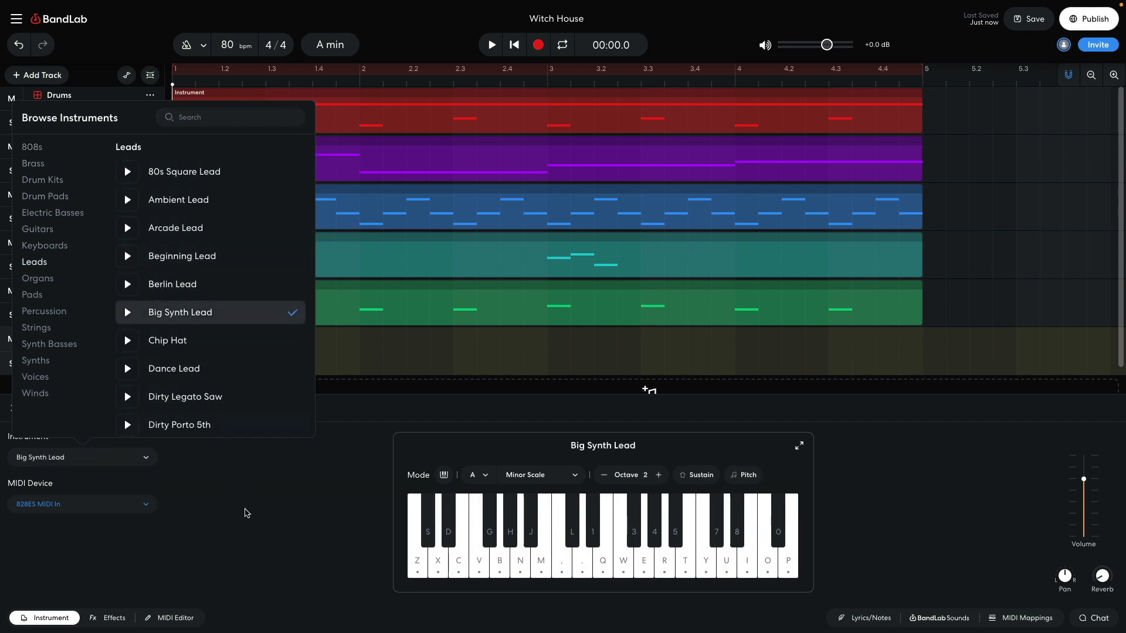
left_click(284, 515)
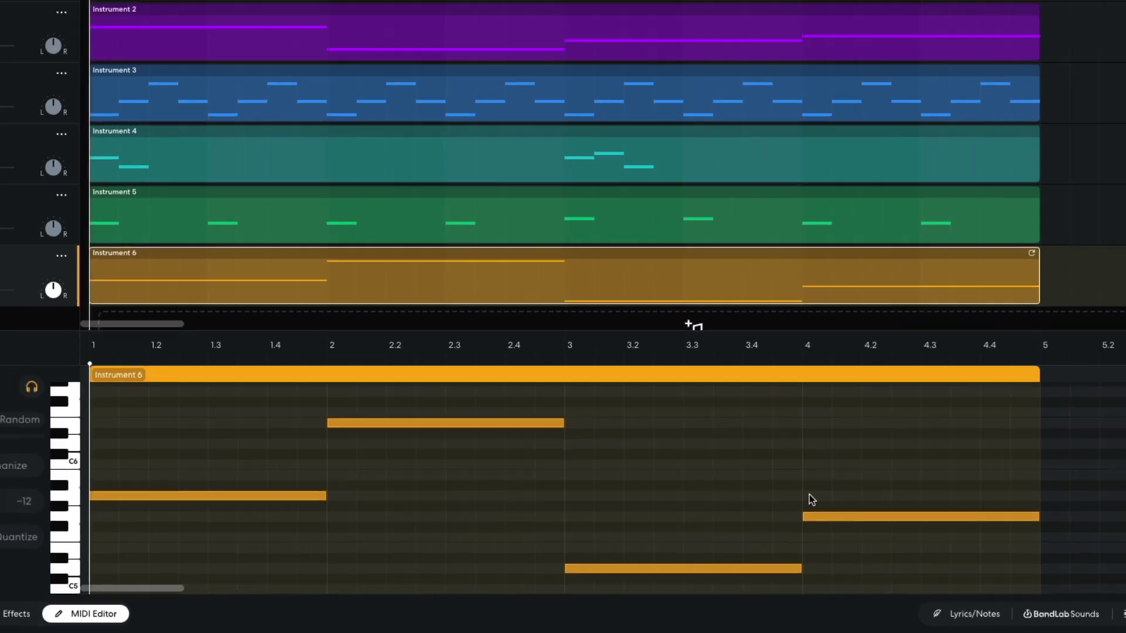
Play the song to hear the new Synth 3 lead's four long notes.
key("space")
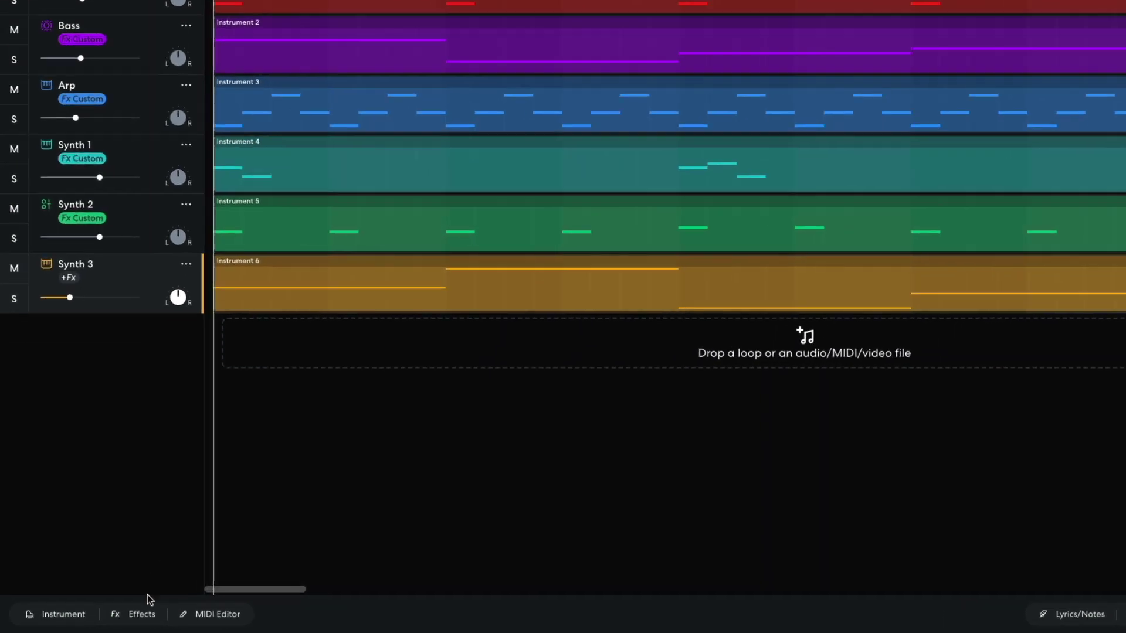
Add a Studio Reverb to Synth 3 with Mix, Size and Tone at 100%, and play it back.
left_click(115, 618)
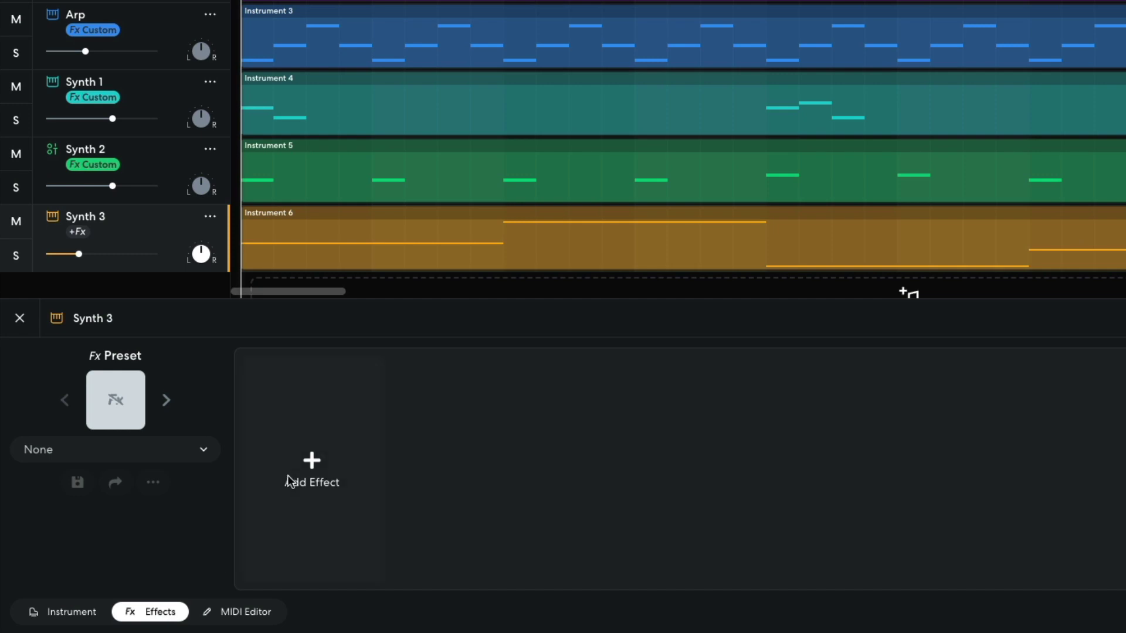
left_click(309, 460)
left_click(137, 215)
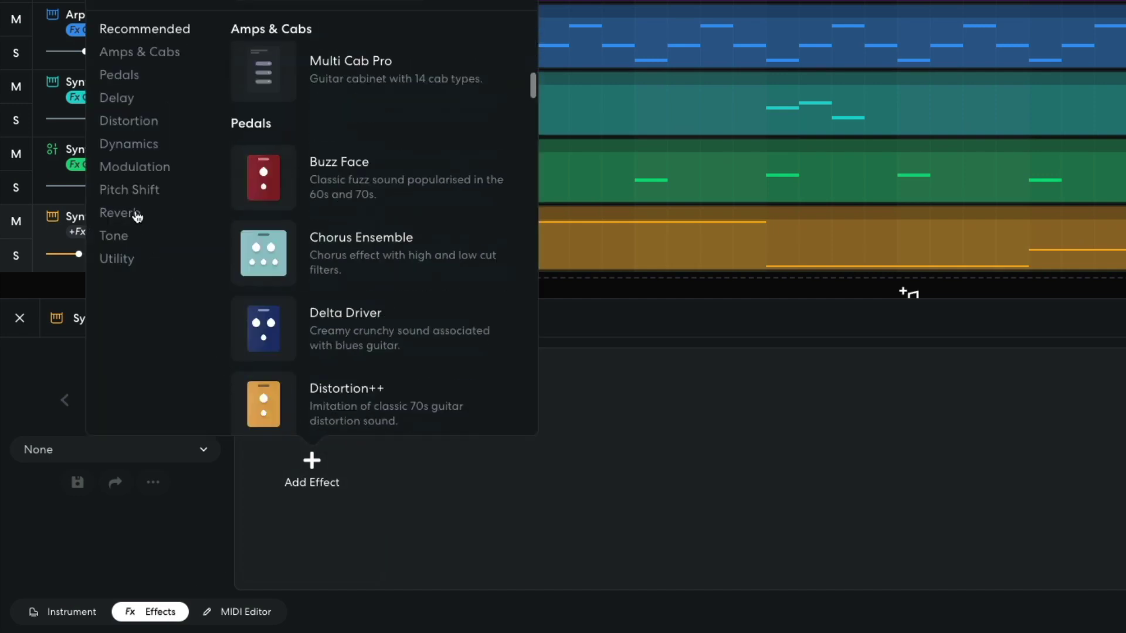
left_click(277, 231)
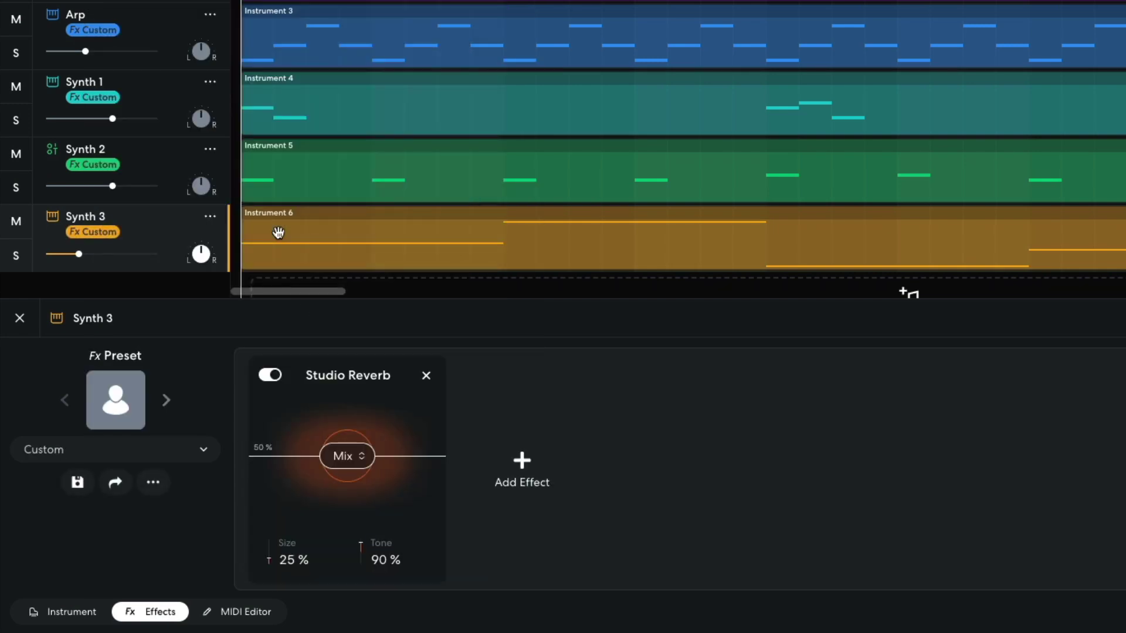
left_click_drag(343, 464, 353, 352)
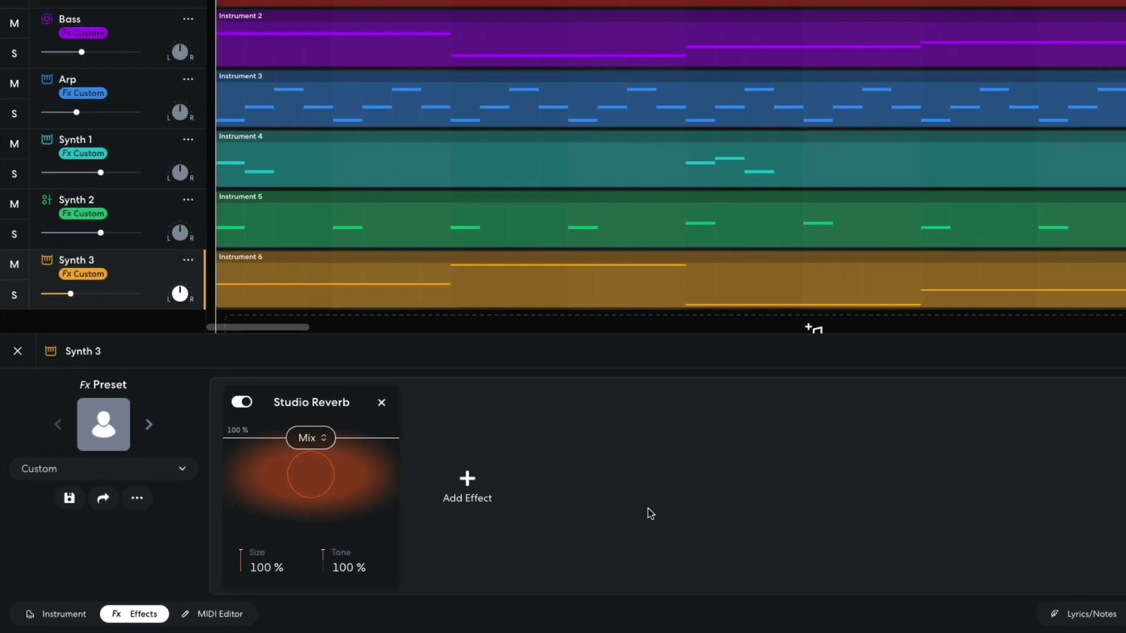
key("space")
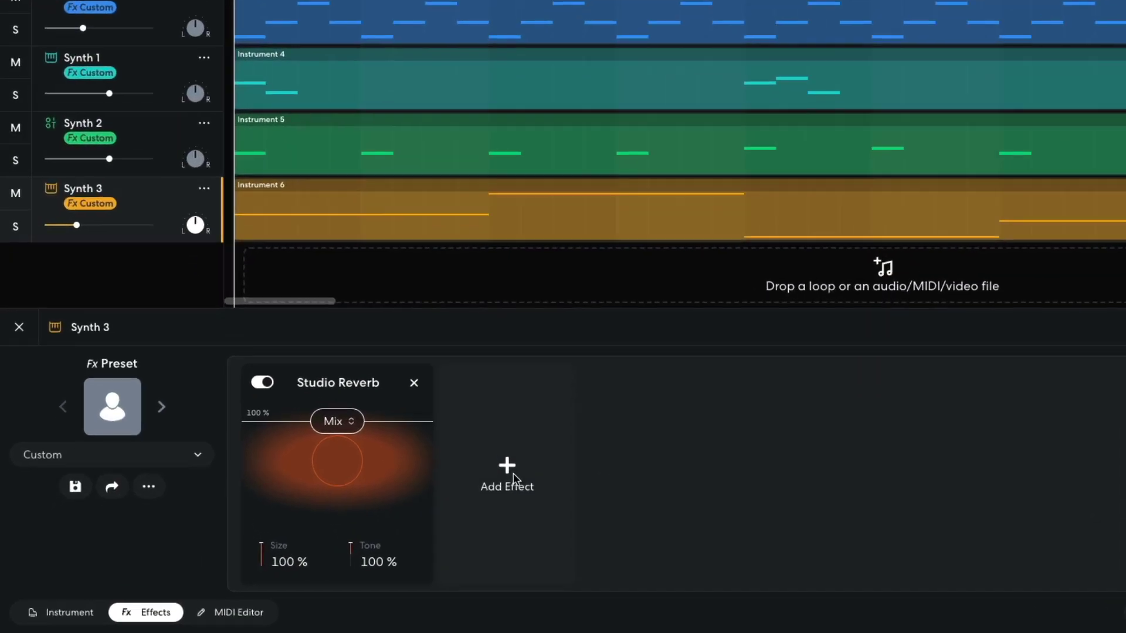
Add a BL Driver distortion (Tone 1800 Hz, Volume 4.5) after the reverb and play back.
left_click(369, 501)
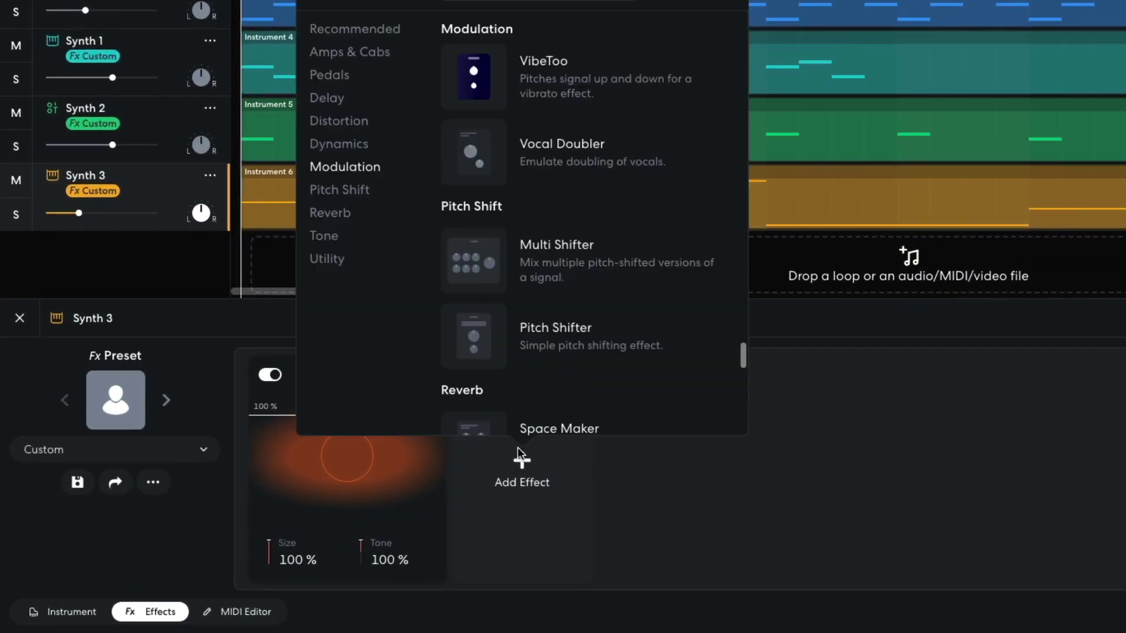
left_click(359, 121)
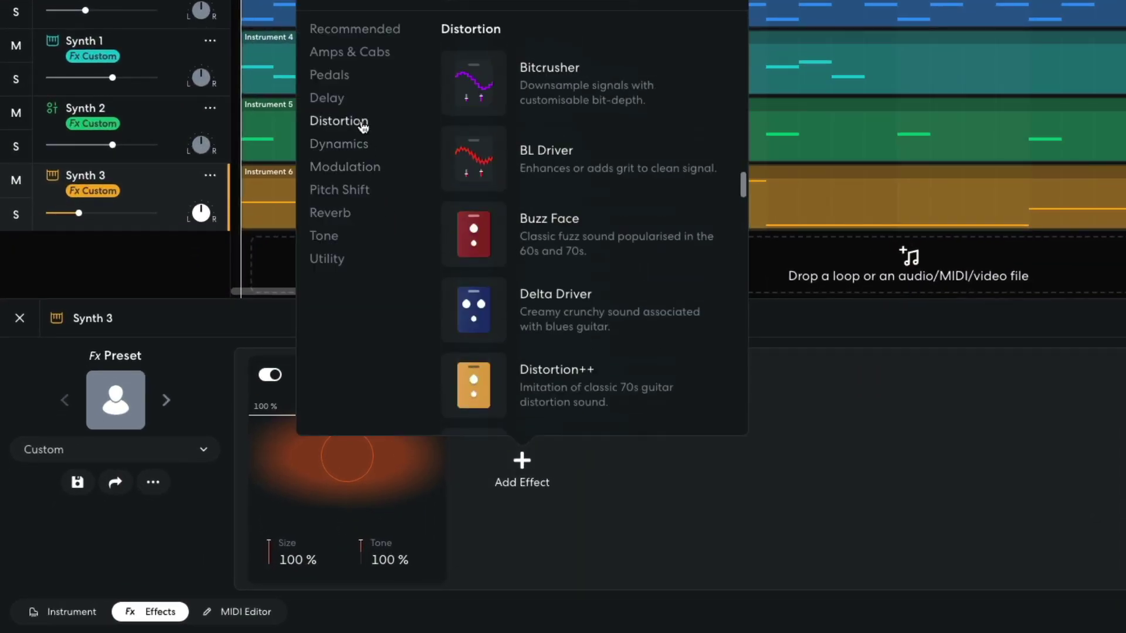
left_click(471, 157)
key("space")
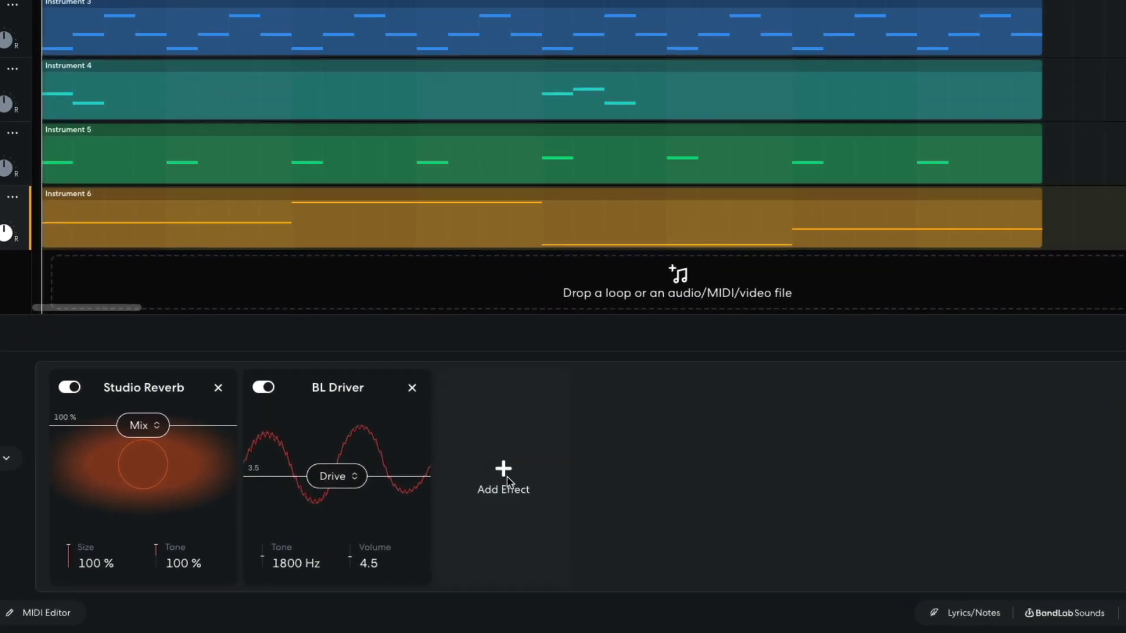
Add the VibeToo modulation effect after BL Driver on Synth 3.
left_click(518, 513)
left_click(323, 167)
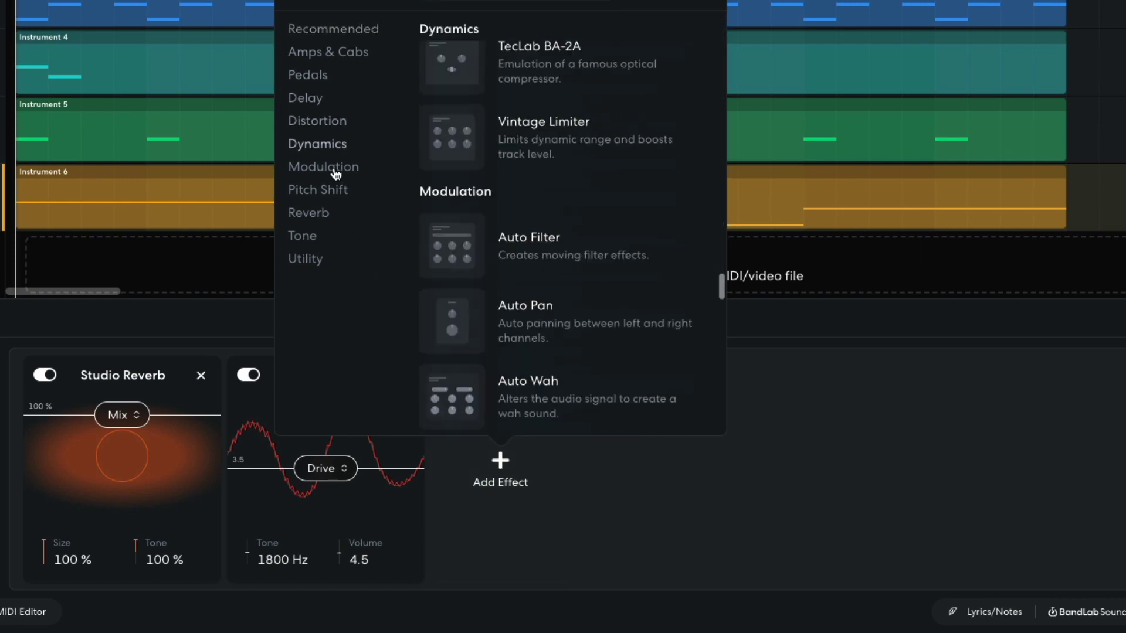
scroll(576, 231, "down", 5)
scroll(575, 241, "down", 4)
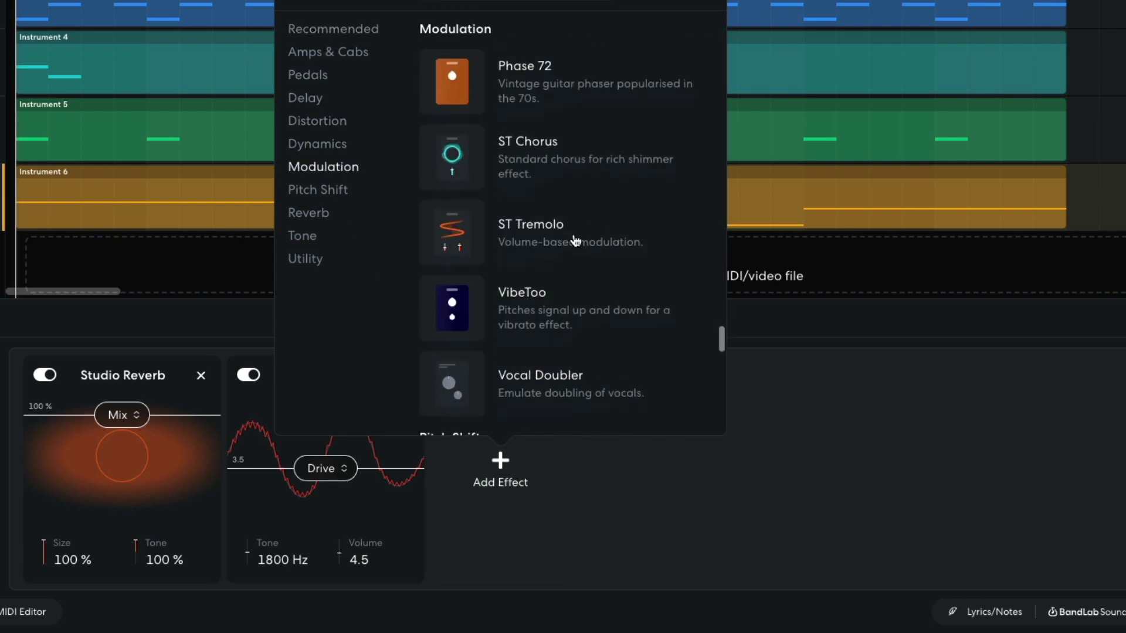
left_click(531, 298)
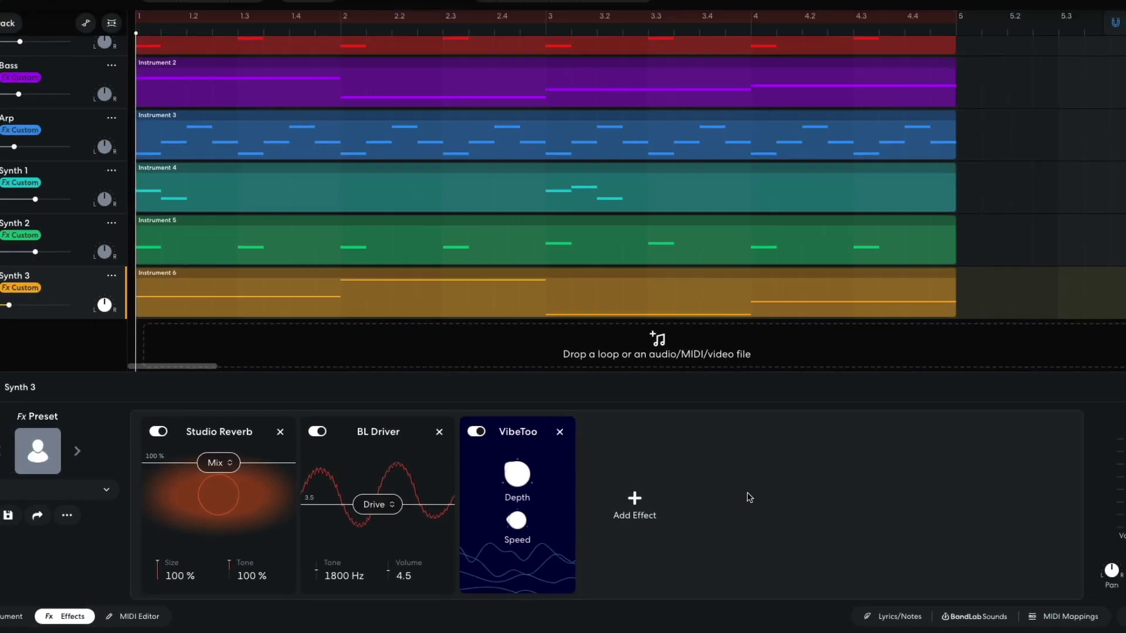
Play back the song to hear all six tracks with their new effects.
key("space")
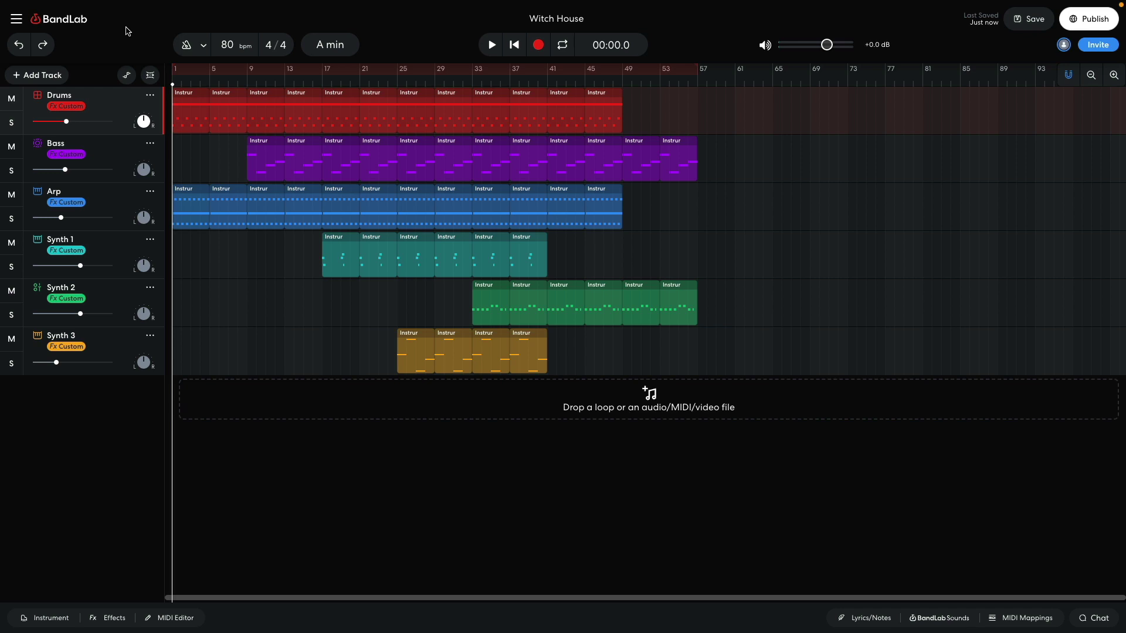
key("space")
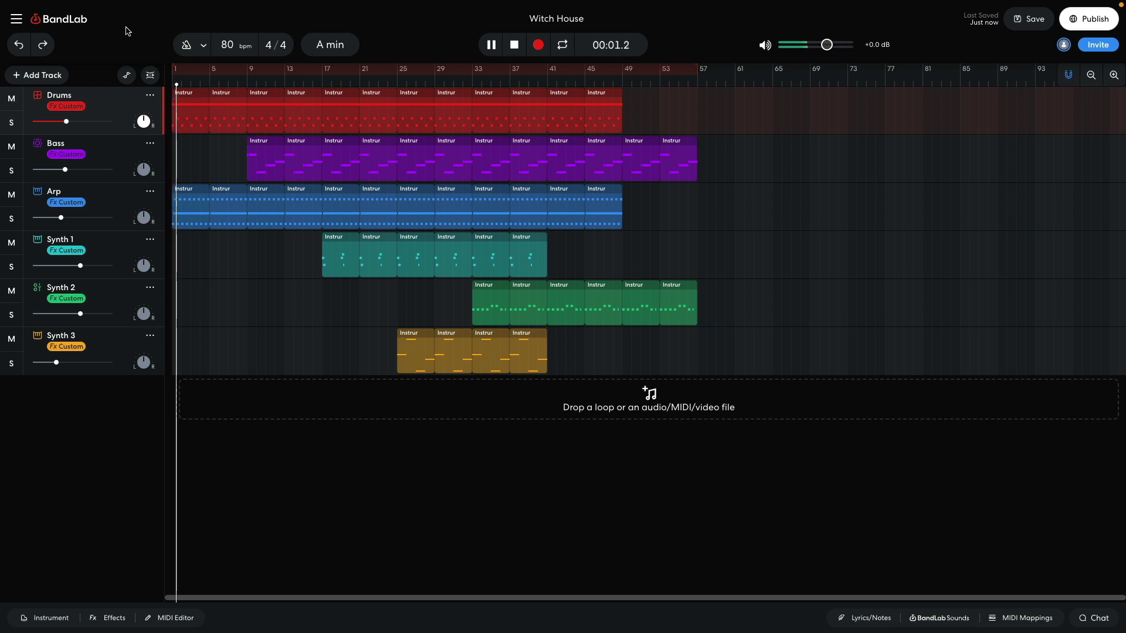